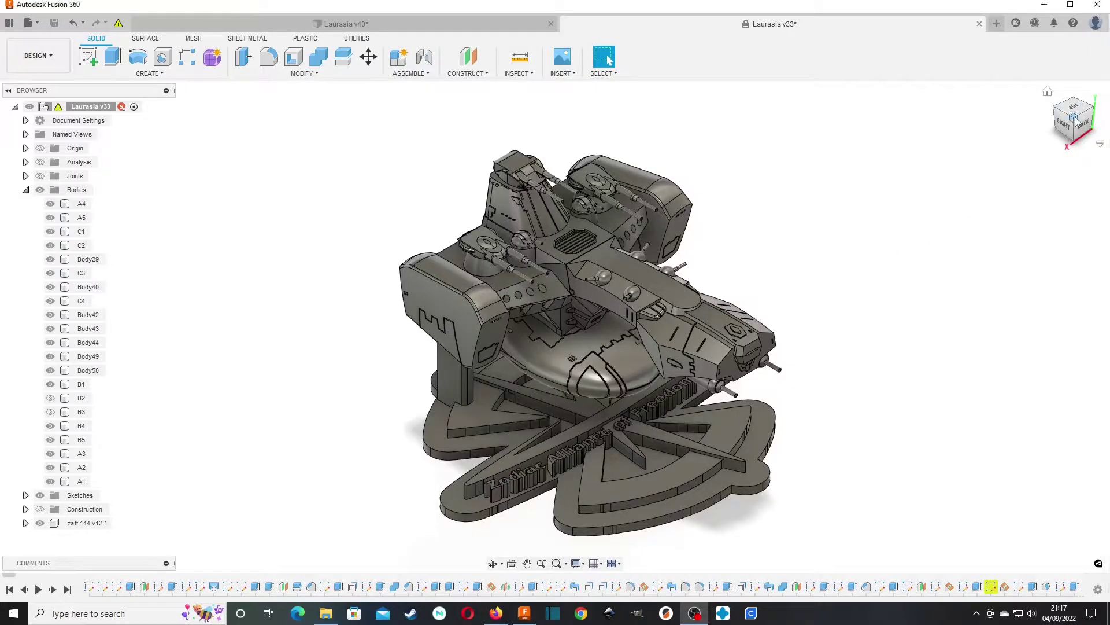
pyautogui.moveTo(1075, 120)
pyautogui.mouseDown()
pyautogui.moveTo(960, 113)
pyautogui.moveTo(1075, 120)
pyautogui.mouseUp()
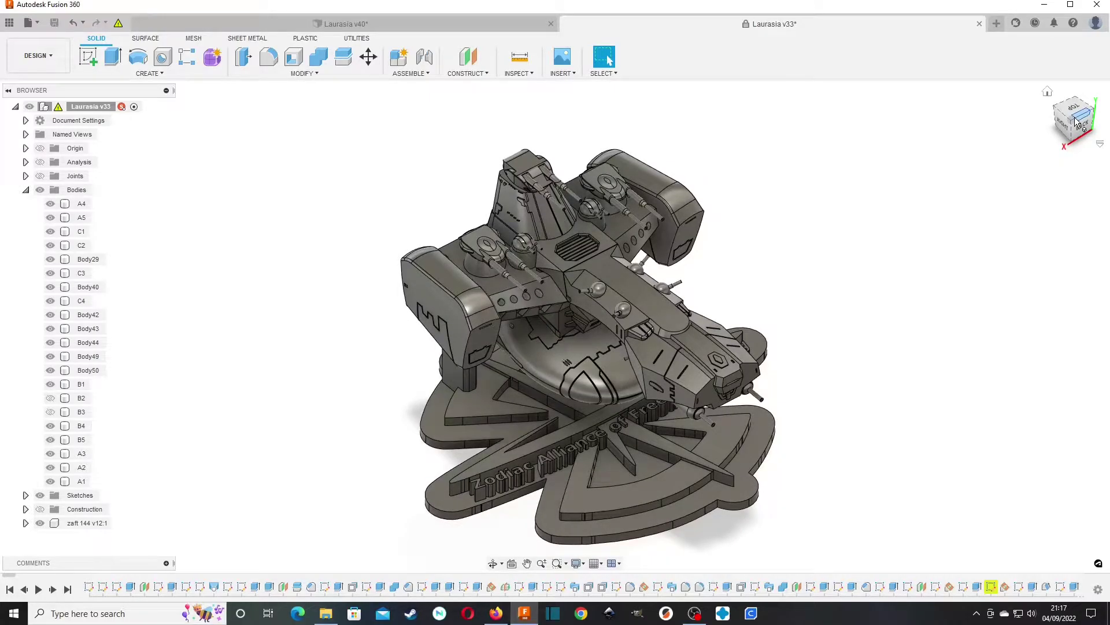
pyautogui.moveTo(1076, 121)
pyautogui.mouseDown()
pyautogui.moveTo(983, 101)
pyautogui.moveTo(1027, 95)
pyautogui.moveTo(1074, 120)
pyautogui.mouseUp()
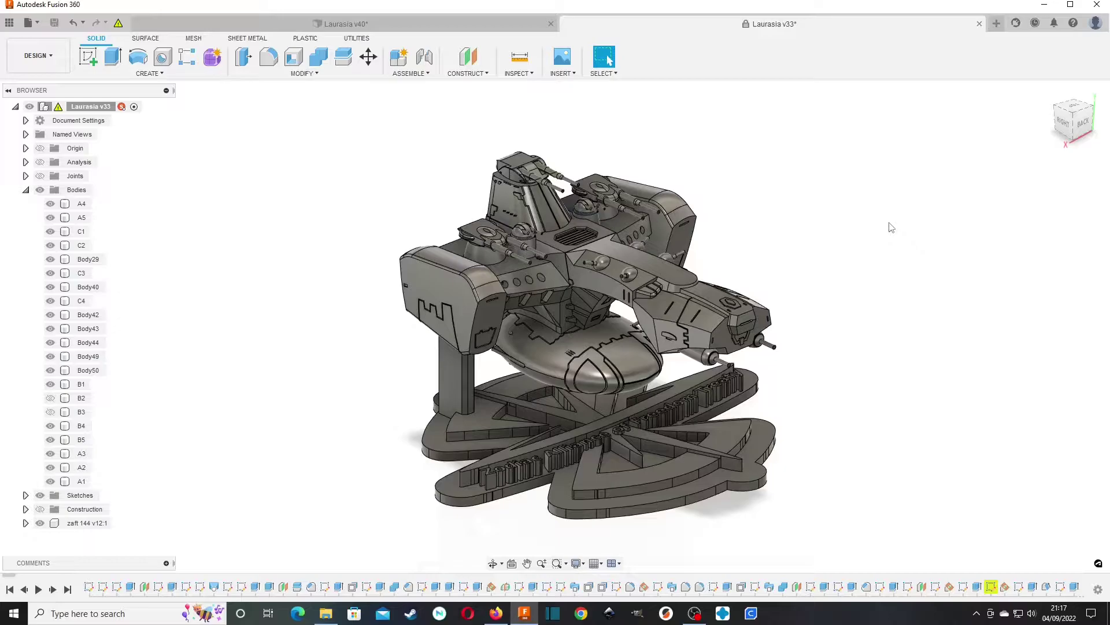
pyautogui.moveTo(890, 222)
pyautogui.mouseDown(button='middle')
pyautogui.moveTo(891, 248)
pyautogui.moveTo(891, 224)
pyautogui.mouseUp(button='middle')
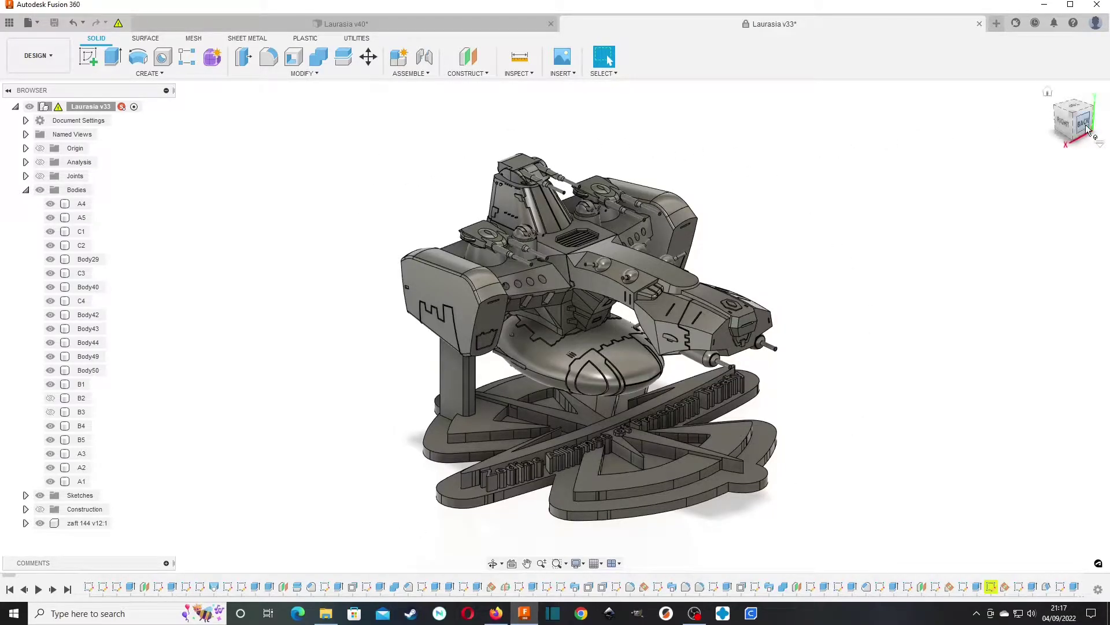
pyautogui.moveTo(1079, 121)
pyautogui.mouseDown()
pyautogui.moveTo(1016, 132)
pyautogui.moveTo(1022, 139)
pyautogui.moveTo(1094, 119)
pyautogui.moveTo(1062, 133)
pyautogui.moveTo(1075, 128)
pyautogui.mouseUp()
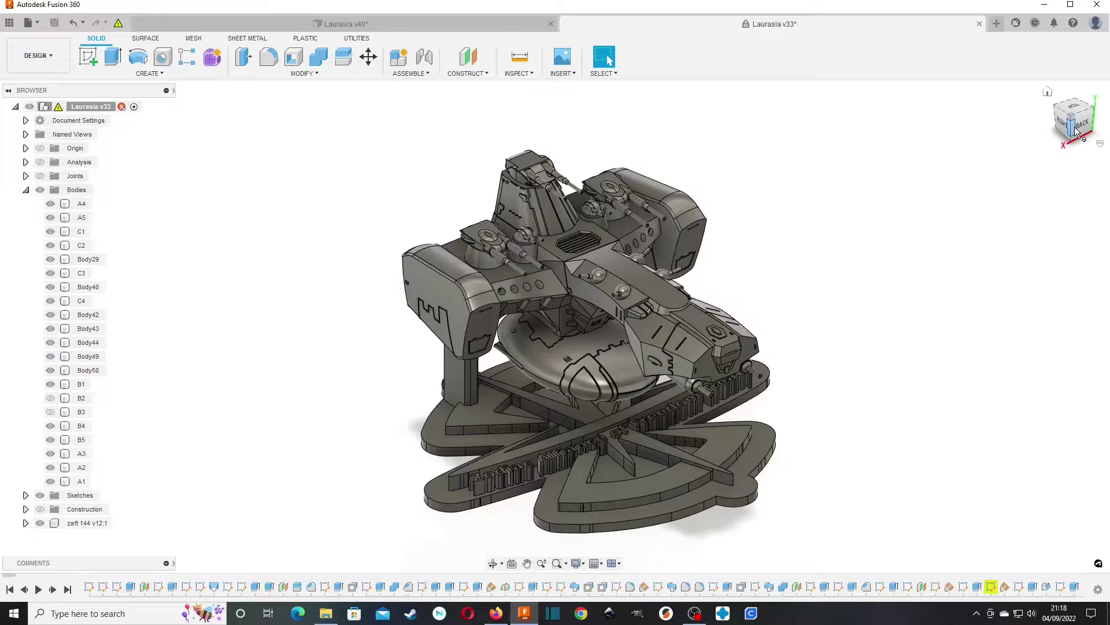
pyautogui.moveTo(1064, 129)
pyautogui.mouseDown()
pyautogui.moveTo(1003, 110)
pyautogui.moveTo(1018, 138)
pyautogui.moveTo(1067, 136)
pyautogui.mouseUp()
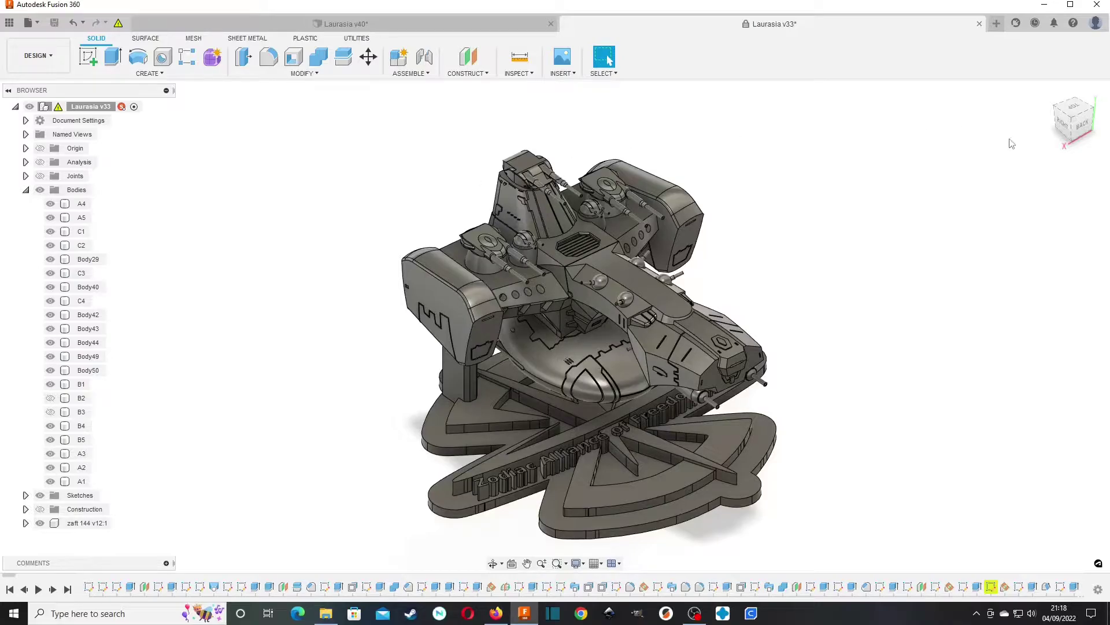
pyautogui.moveTo(1066, 130)
pyautogui.mouseDown()
pyautogui.moveTo(1041, 123)
pyautogui.moveTo(1065, 122)
pyautogui.mouseUp()
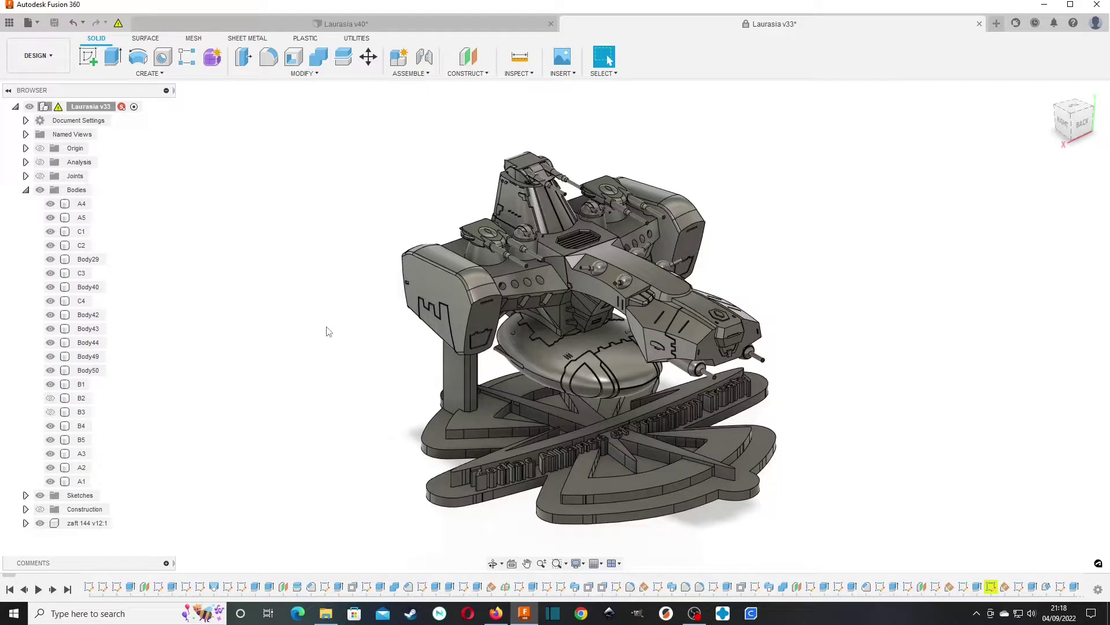
# Examine the twin-barrel turrets on both side hulls and the turret on top of the tower.
pyautogui.scroll(5, 451, 249)
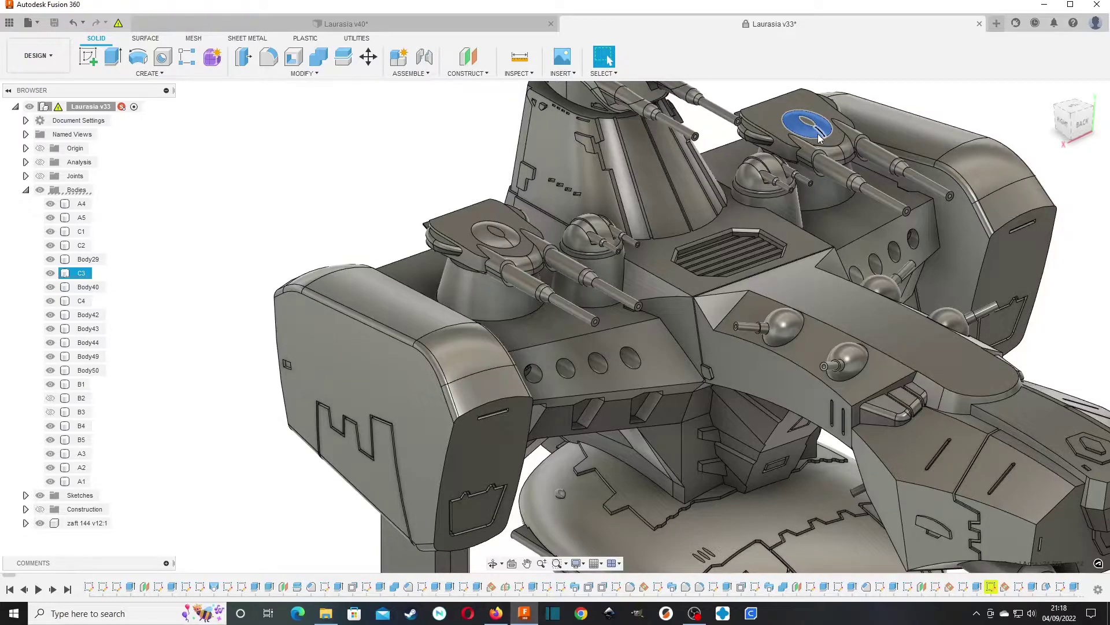
pyautogui.moveTo(495, 233); pyautogui.dragTo(479, 279, button='middle')
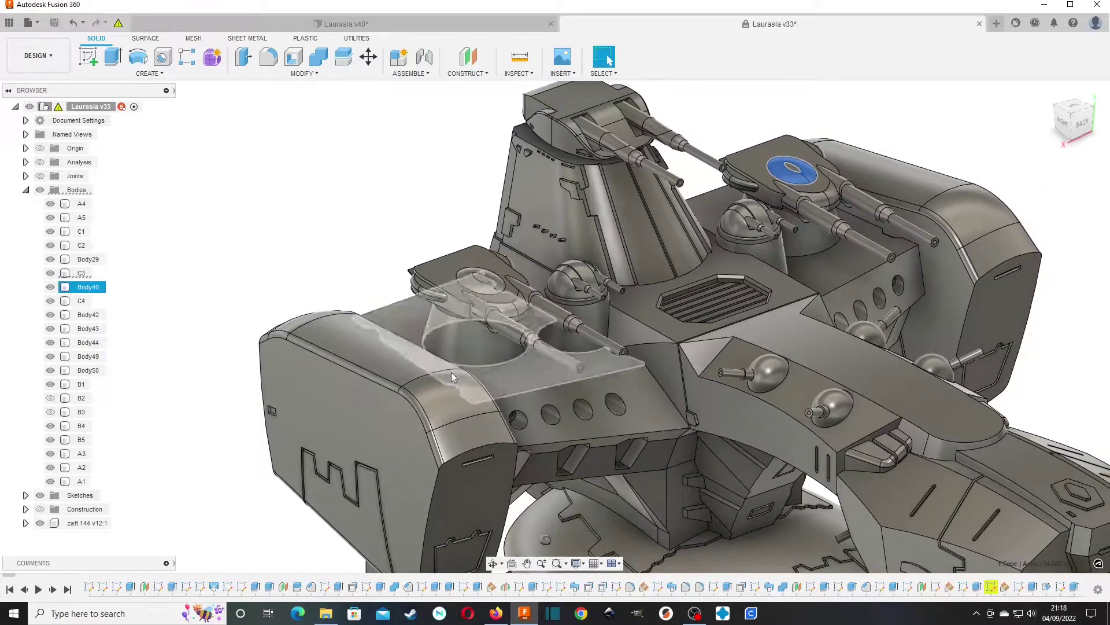
pyautogui.click(897, 116)
pyautogui.scroll(-2, 884, 160)
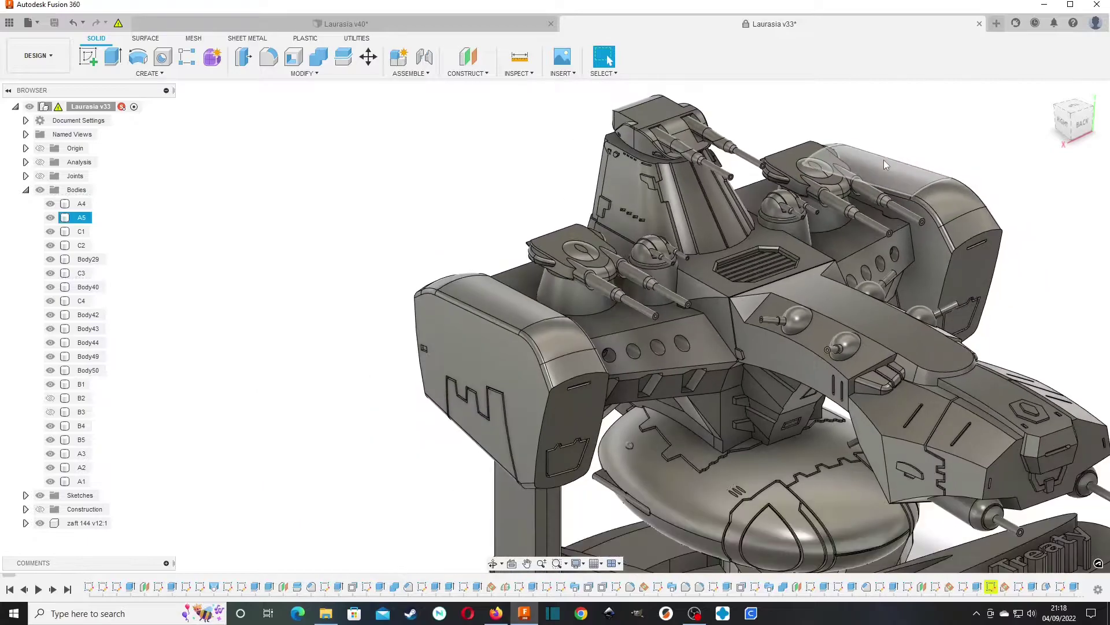
pyautogui.moveTo(815, 167); pyautogui.dragTo(768, 223, button='middle')
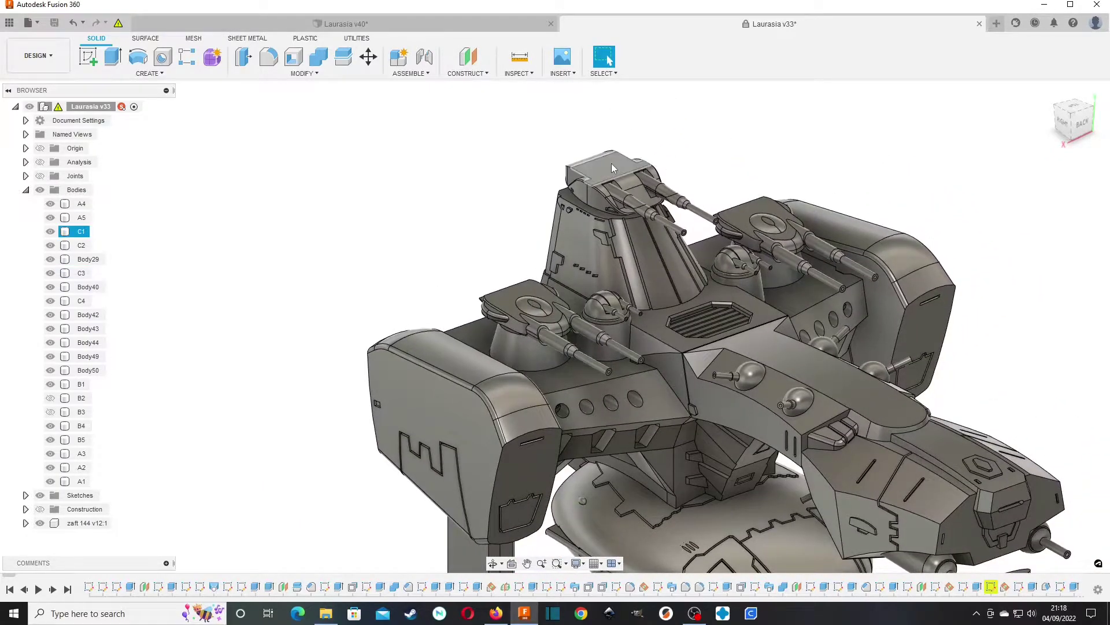
pyautogui.click(612, 163)
pyautogui.scroll(2, 612, 163)
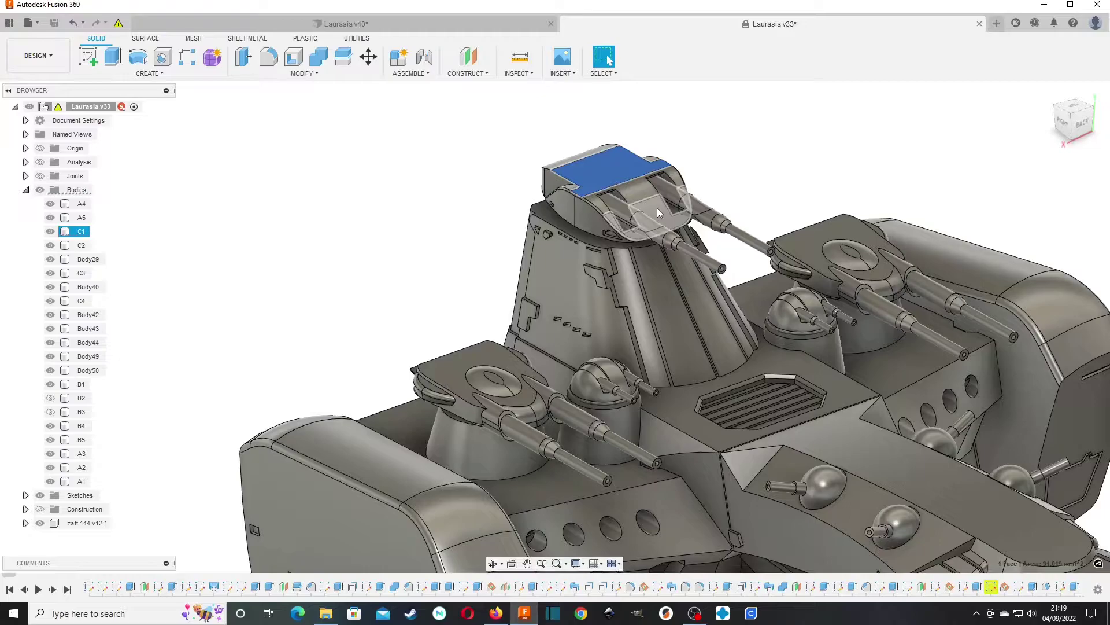
pyautogui.moveTo(770, 207); pyautogui.dragTo(712, 144, button='middle')
pyautogui.press('Escape')
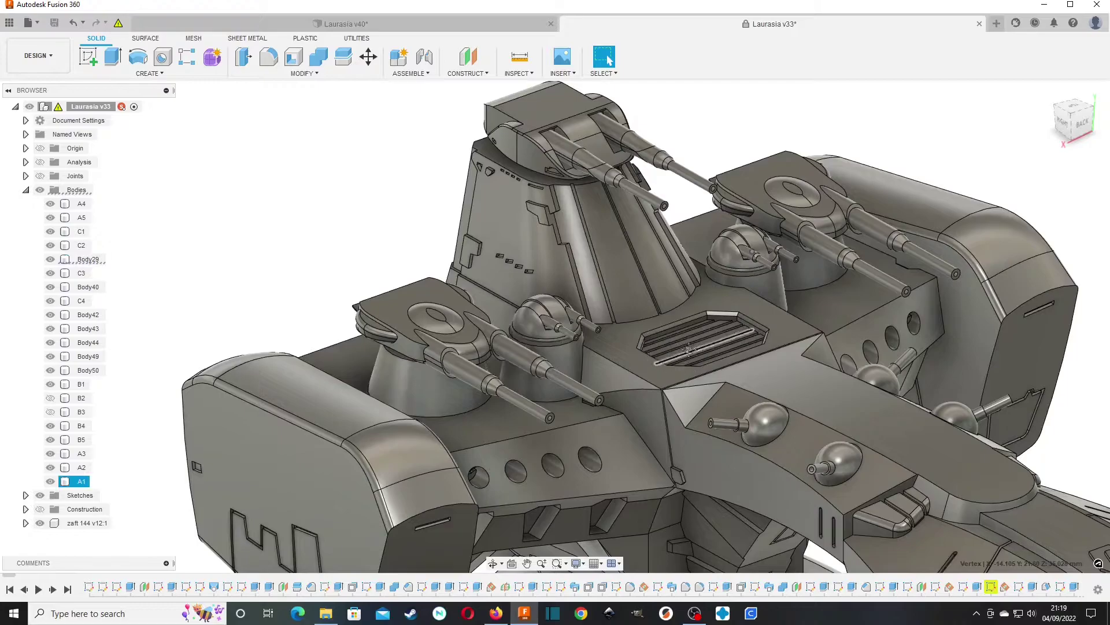
# Examine the spherical guns along the ship's neck, then inspect the hull from the side and from underneath.
pyautogui.moveTo(688, 349); pyautogui.dragTo(604, 329, button='middle')
pyautogui.moveTo(725, 389); pyautogui.dragTo(611, 277, button='middle')
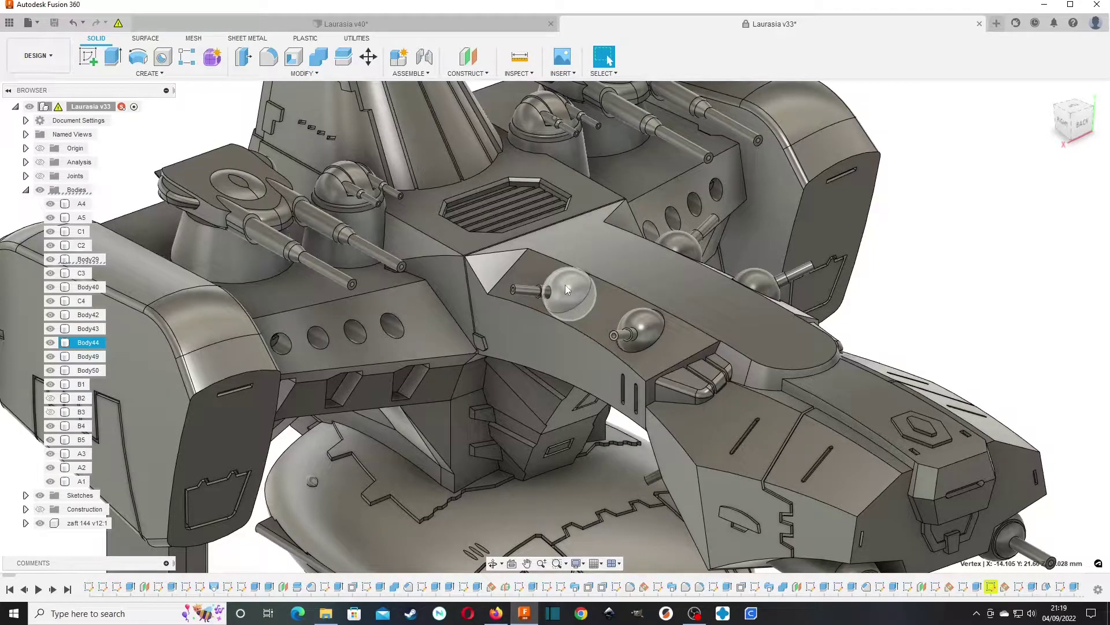
pyautogui.click(665, 225)
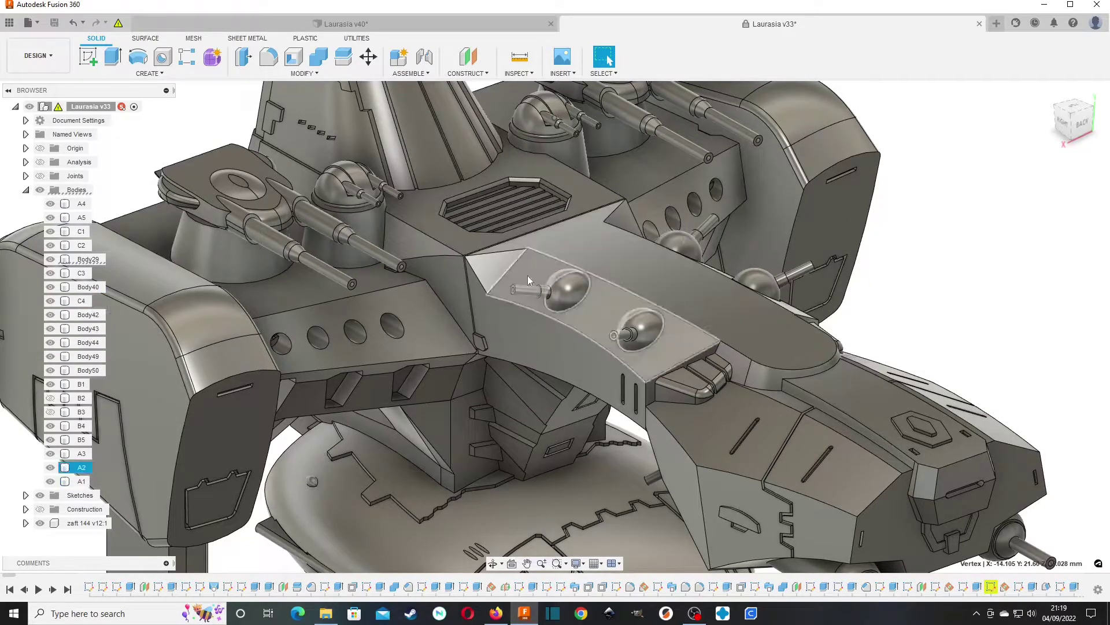
pyautogui.moveTo(1005, 270); pyautogui.dragTo(977, 166, button='middle')
pyautogui.moveTo(653, 180); pyautogui.dragTo(659, 324, button='middle')
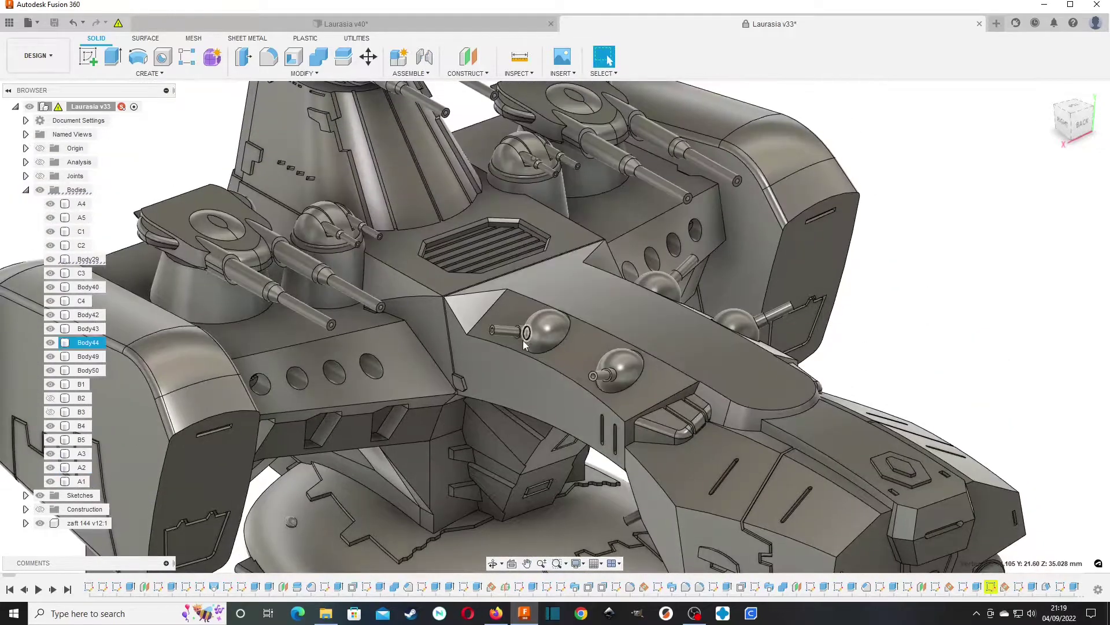
pyautogui.scroll(-3, 746, 354)
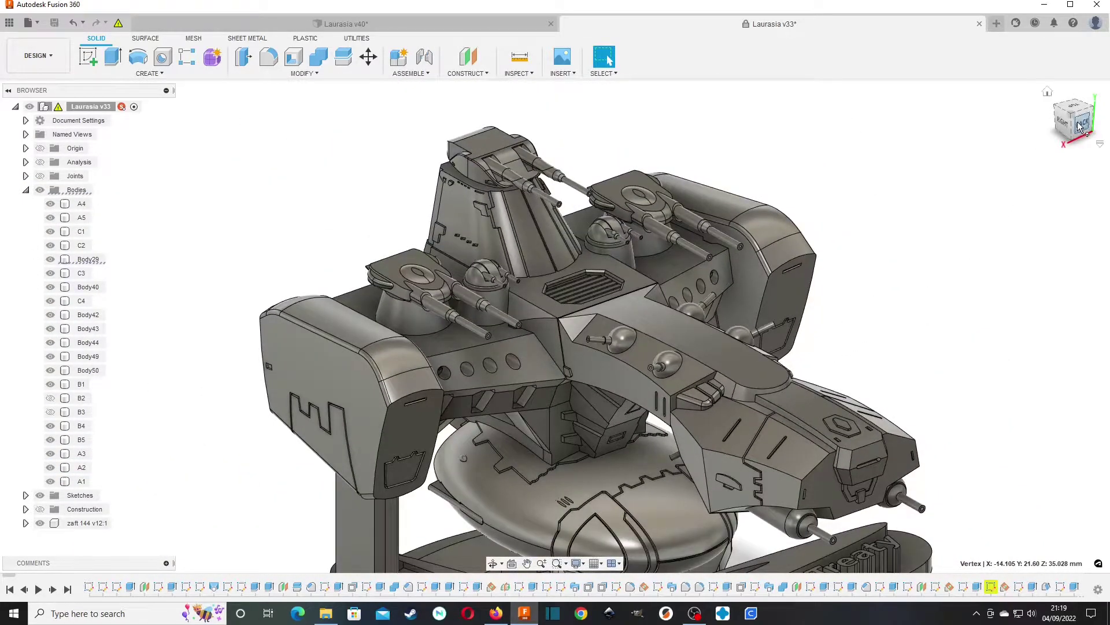
pyautogui.moveTo(1071, 124)
pyautogui.mouseDown()
pyautogui.moveTo(1091, 99)
pyautogui.moveTo(1077, 124)
pyautogui.moveTo(1071, 114)
pyautogui.mouseUp()
pyautogui.keyDown('shift'); pyautogui.moveTo(552, 370); pyautogui.dragTo(553, 386, button='middle'); pyautogui.keyUp('shift')
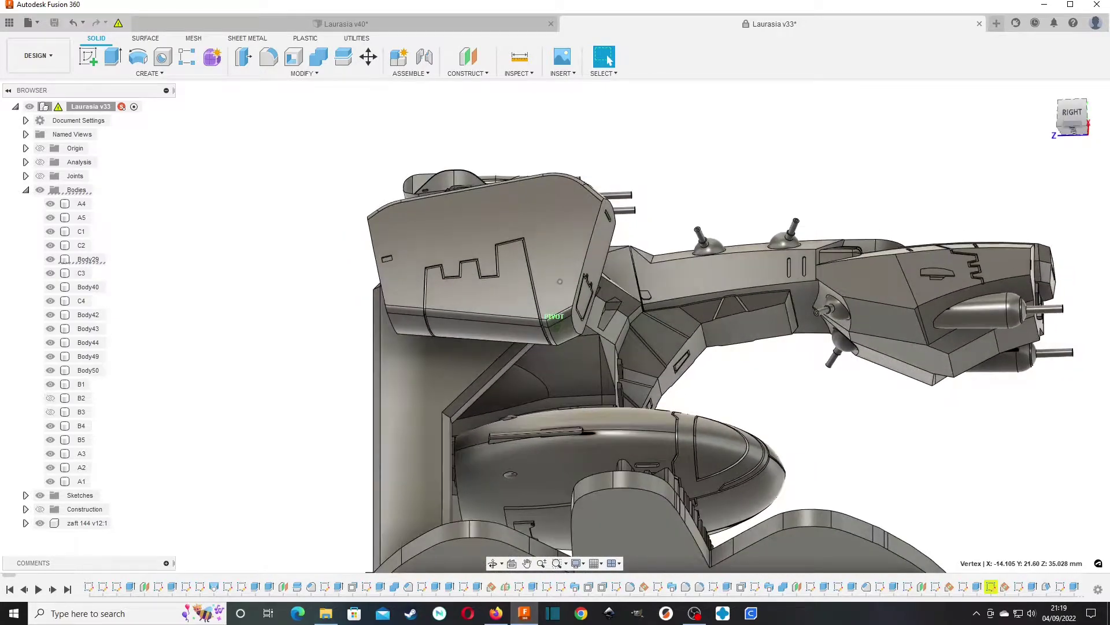
pyautogui.keyDown('shift'); pyautogui.moveTo(560, 281); pyautogui.dragTo(810, 338, button='middle'); pyautogui.keyUp('shift')
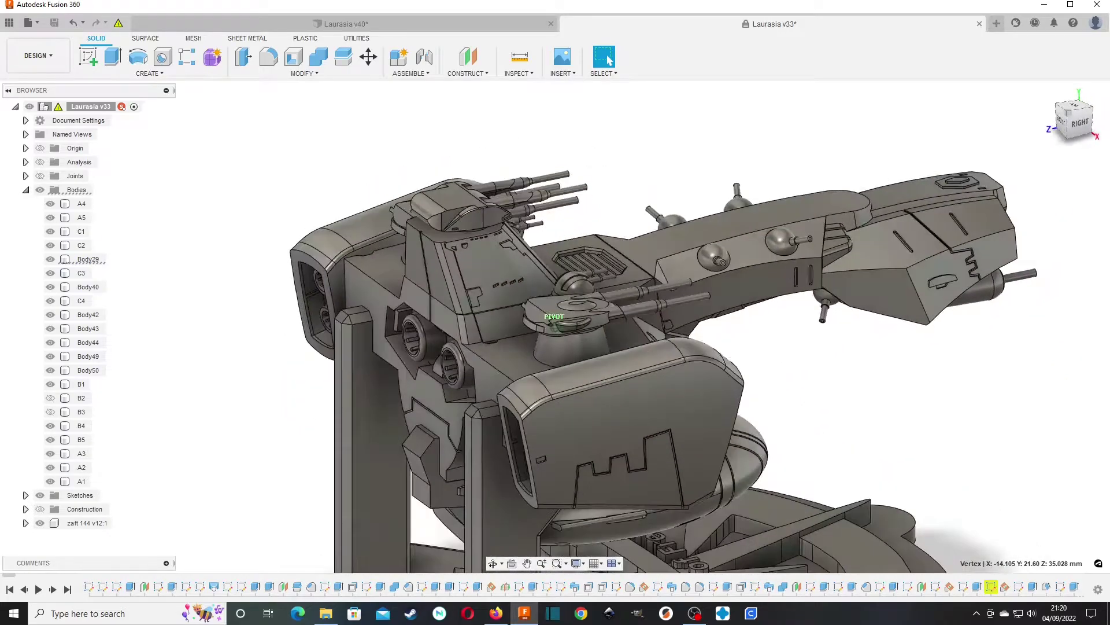
pyautogui.keyDown('shift'); pyautogui.moveTo(561, 315); pyautogui.dragTo(537, 324, button='middle'); pyautogui.keyUp('shift')
pyautogui.moveTo(991, 241); pyautogui.dragTo(932, 192, button='middle')
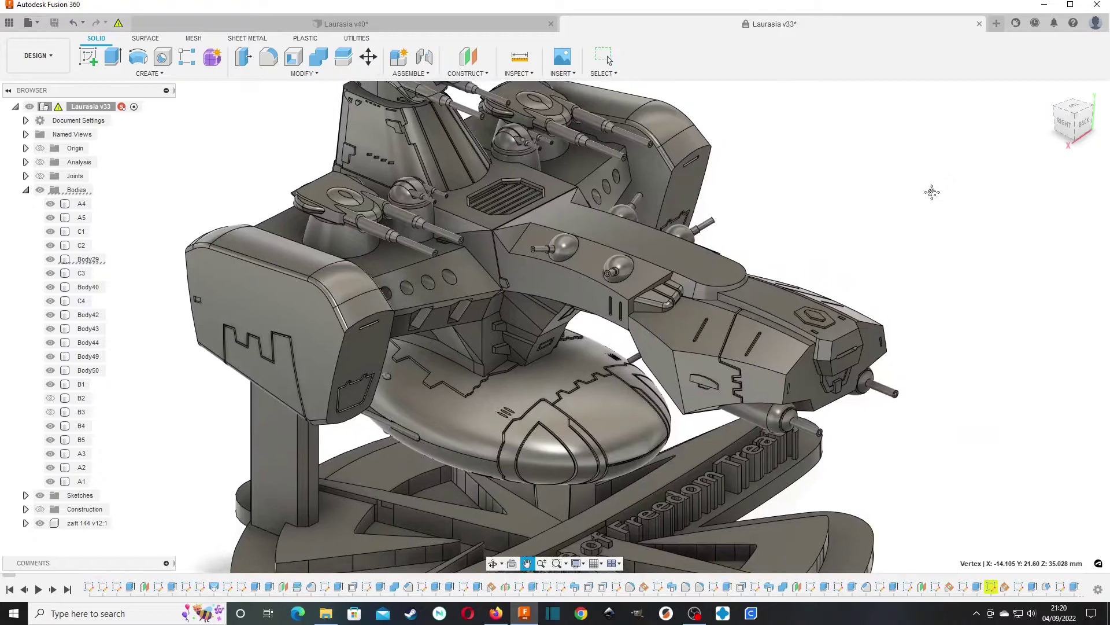
pyautogui.press('Escape')
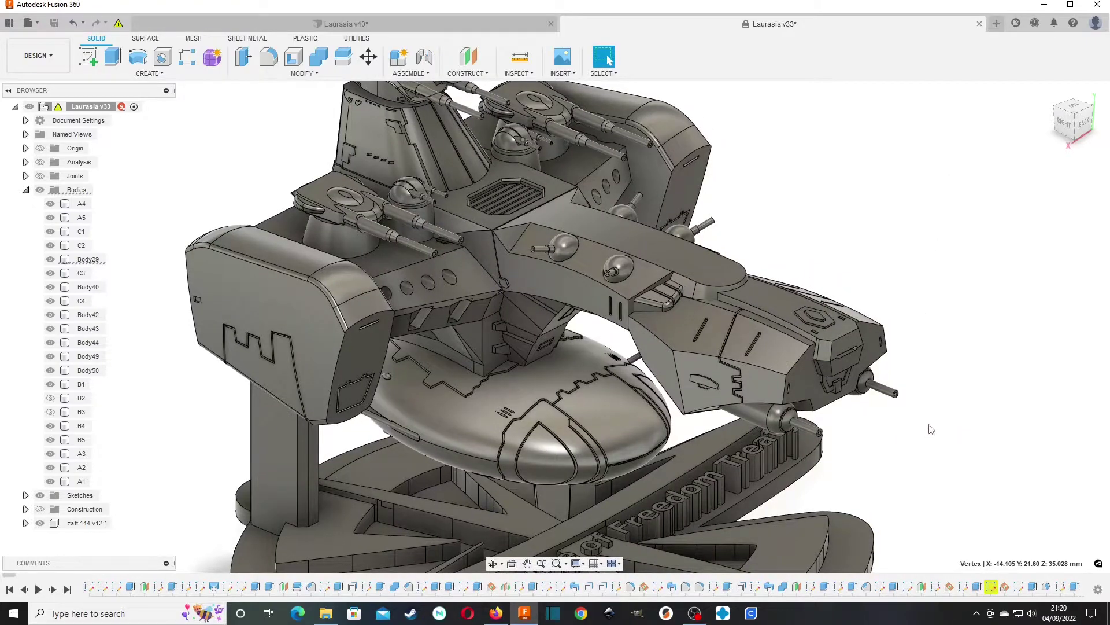
# Examine the two cannons under the bow up close, then inspect the ship from the front and from above.
pyautogui.click(807, 433)
pyautogui.click(832, 415)
pyautogui.click(1084, 122)
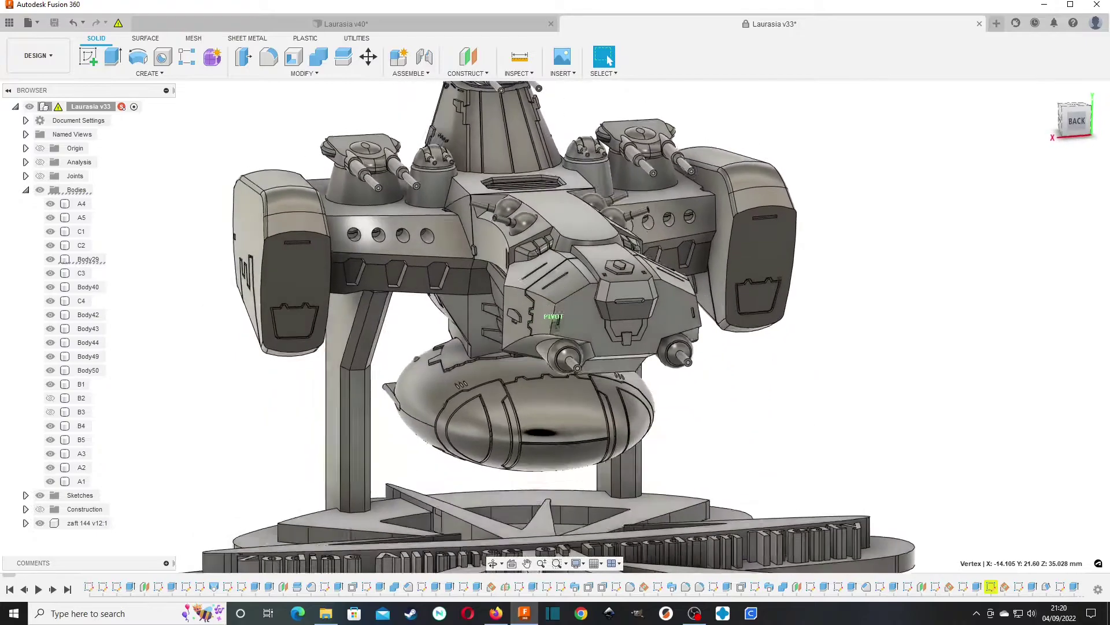
pyautogui.keyDown('shift'); pyautogui.moveTo(584, 225); pyautogui.dragTo(591, 179, button='middle'); pyautogui.keyUp('shift')
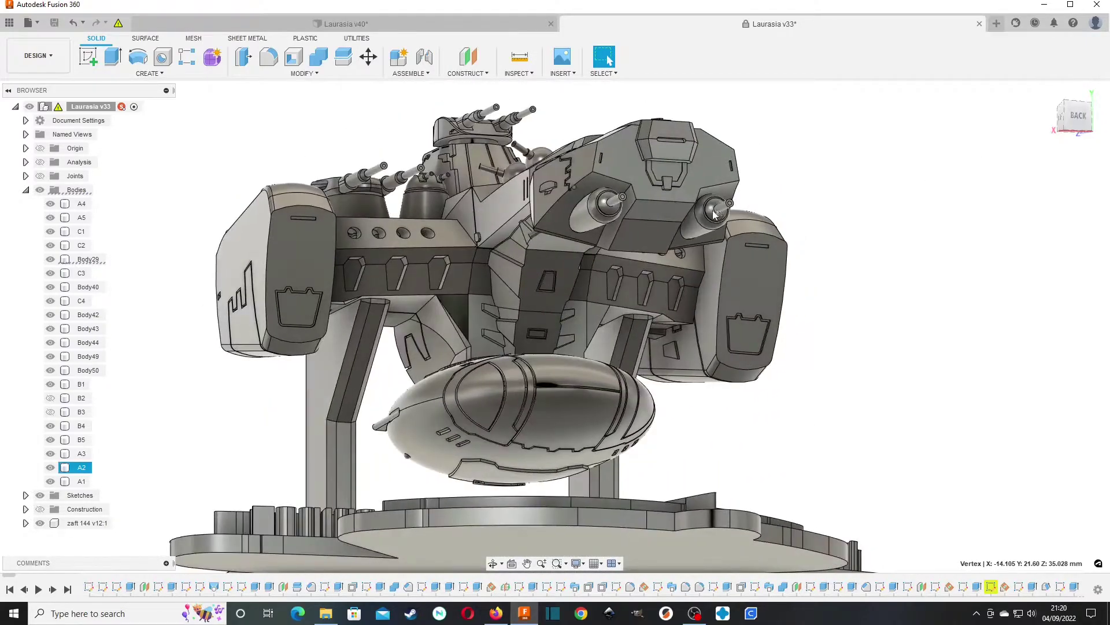
pyautogui.scroll(5, 701, 207)
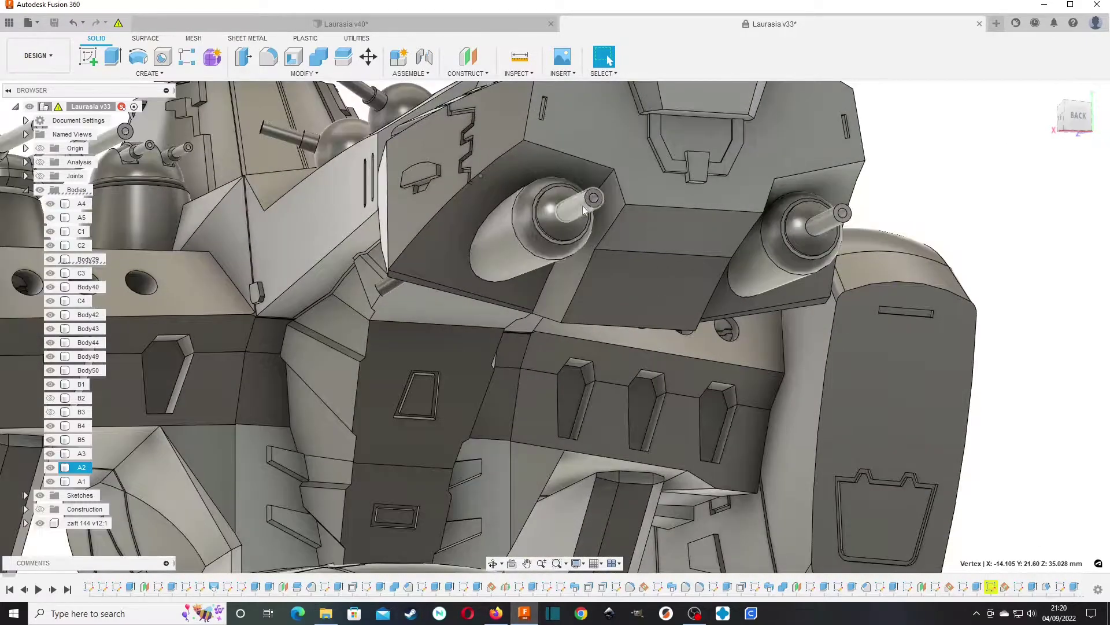
pyautogui.scroll(-5, 658, 258)
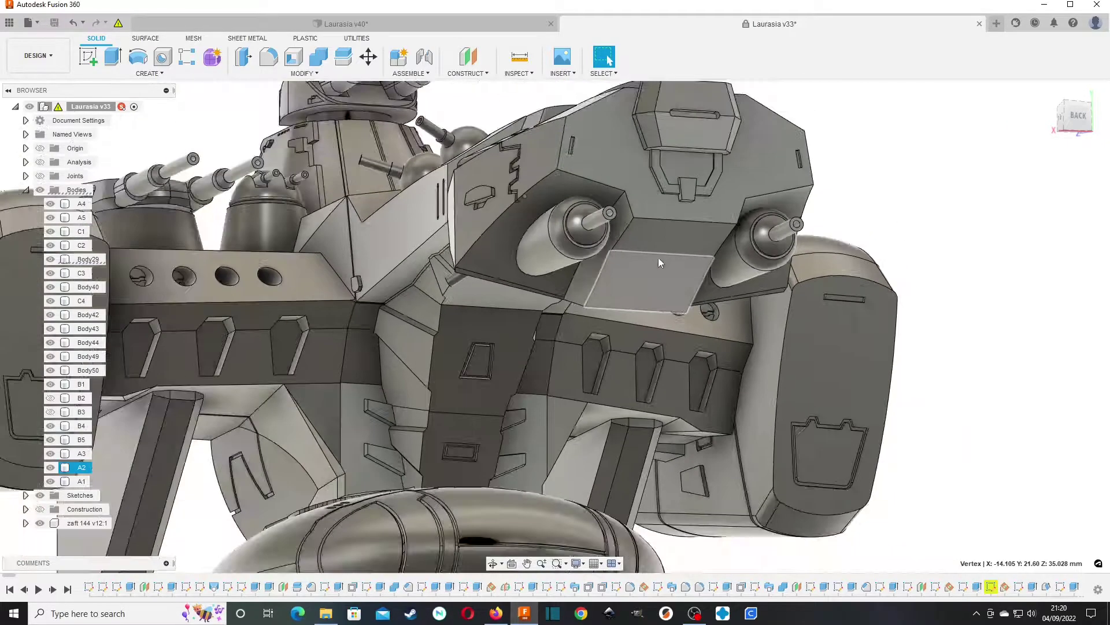
pyautogui.moveTo(1079, 130)
pyautogui.mouseDown()
pyautogui.moveTo(1109, 146)
pyautogui.moveTo(1078, 163)
pyautogui.moveTo(1108, 149)
pyautogui.moveTo(1101, 130)
pyautogui.moveTo(1050, 123)
pyautogui.moveTo(1083, 124)
pyautogui.mouseUp()
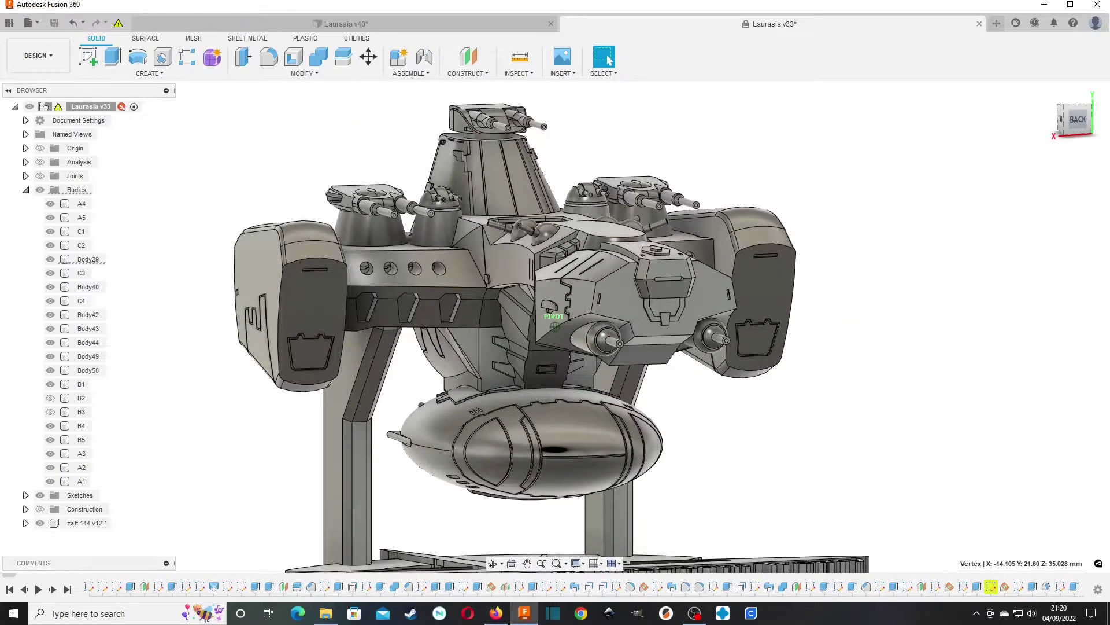
pyautogui.moveTo(535, 256)
pyautogui.keyDown('shift'); pyautogui.mouseDown(button='middle')
pyautogui.moveTo(567, 275)
pyautogui.moveTo(820, 215)
pyautogui.mouseUp(button='middle'); pyautogui.keyUp('shift')
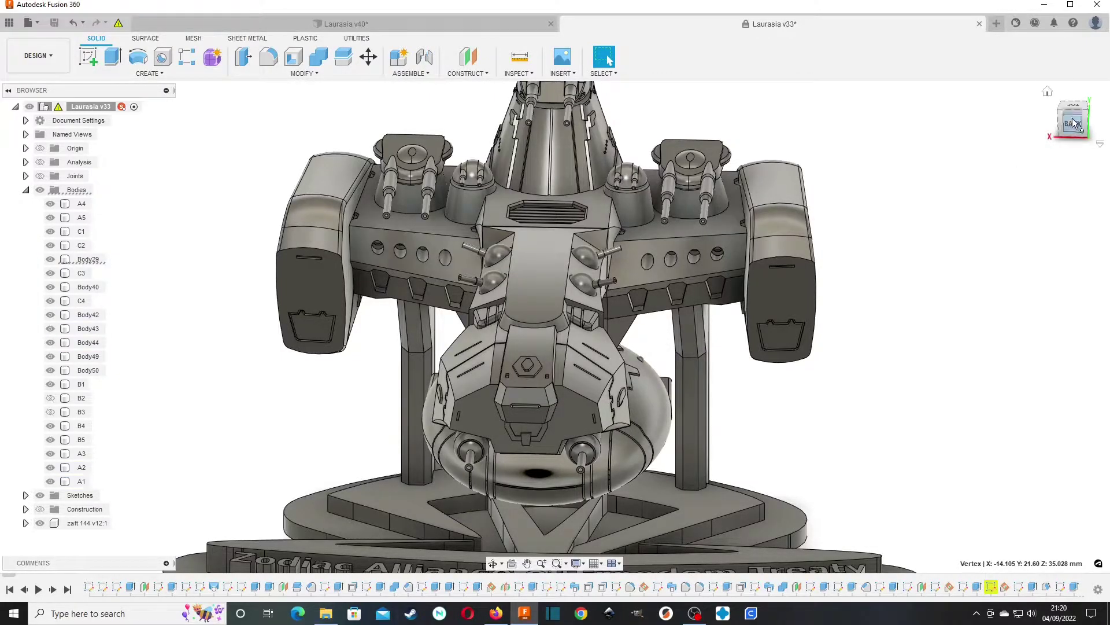
pyautogui.moveTo(1073, 123); pyautogui.dragTo(1033, 144)
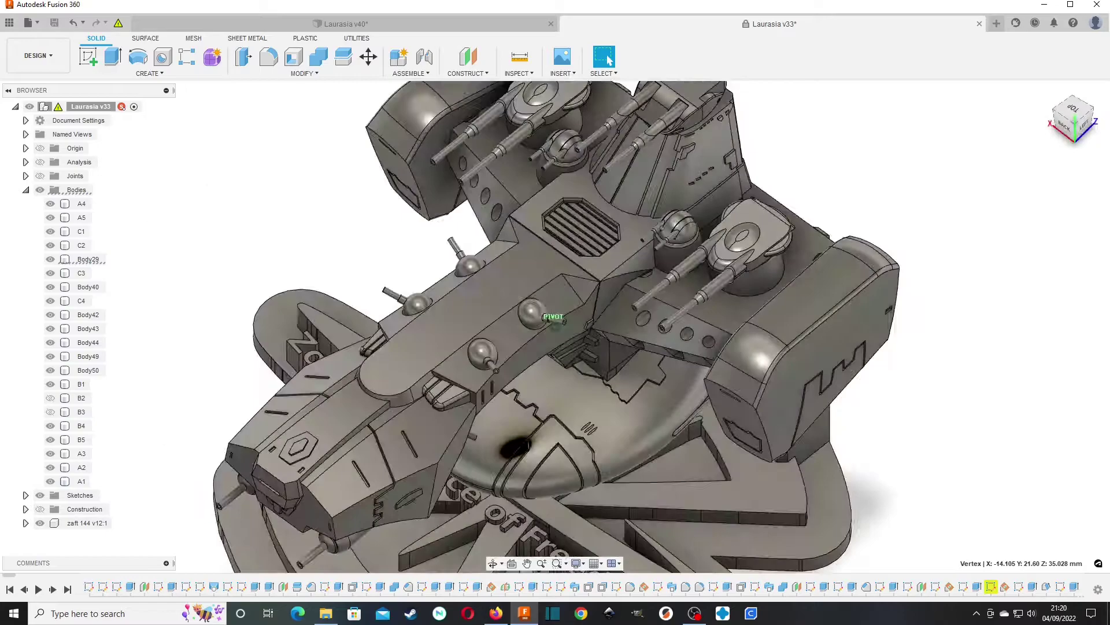
pyautogui.keyDown('shift'); pyautogui.moveTo(555, 327); pyautogui.dragTo(831, 329, button='middle'); pyautogui.keyUp('shift')
pyautogui.scroll(-3, 830, 328)
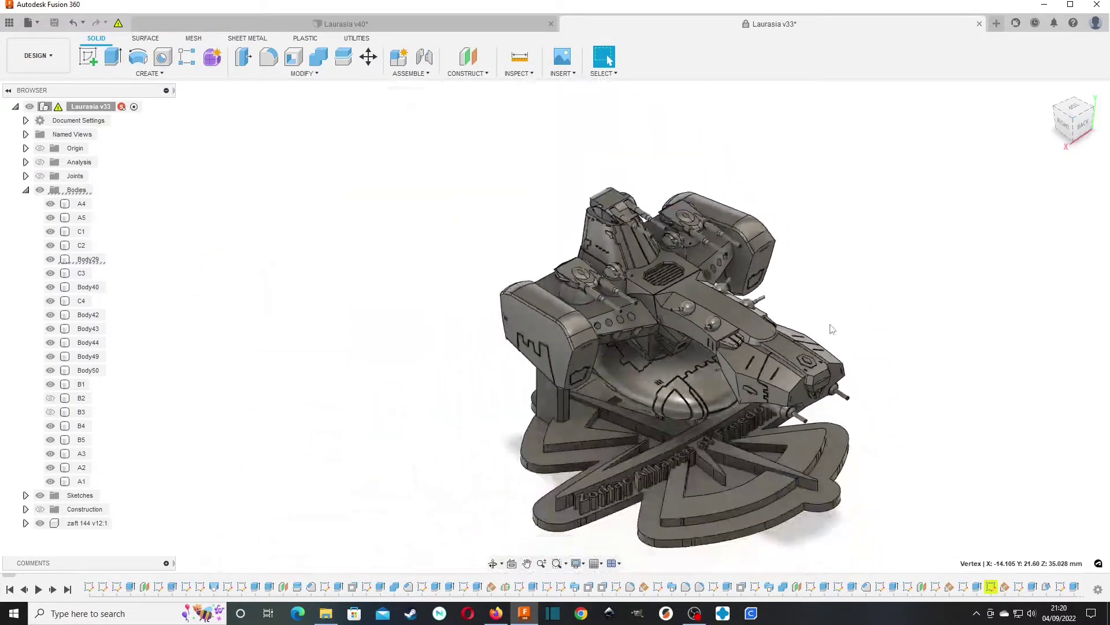
pyautogui.moveTo(872, 279); pyautogui.dragTo(846, 257, button='middle')
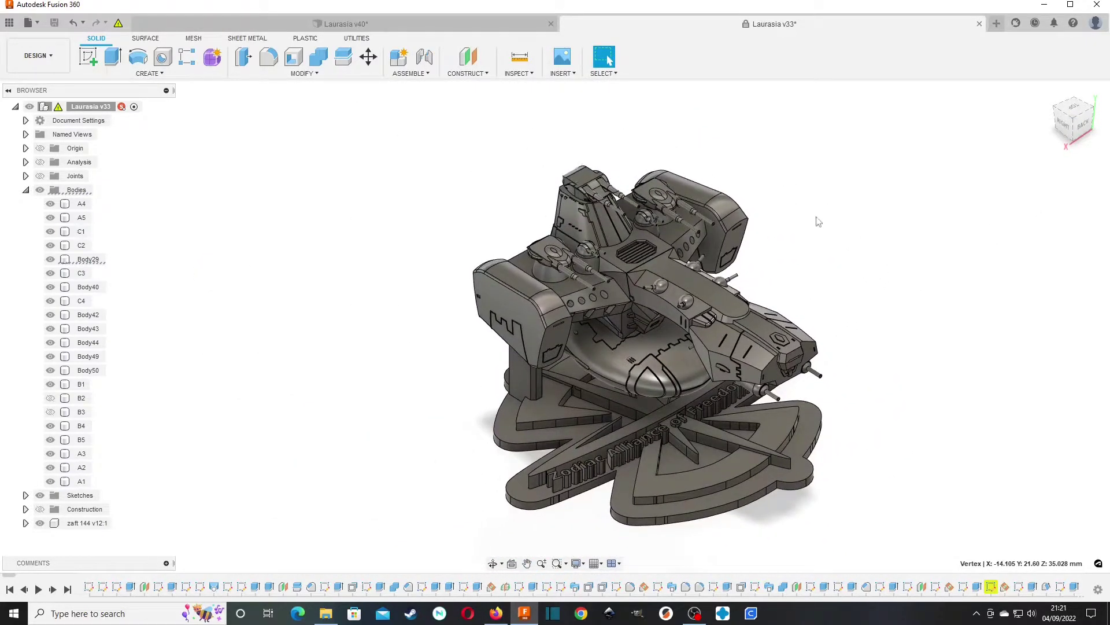
# Swap the lower pod's folded wings for the extended ones by hiding bodies B4 and B5 and showing B2 and B3.
pyautogui.moveTo(1083, 128); pyautogui.dragTo(1070, 107)
pyautogui.keyDown('shift'); pyautogui.moveTo(683, 330); pyautogui.dragTo(682, 359, button='middle'); pyautogui.keyUp('shift')
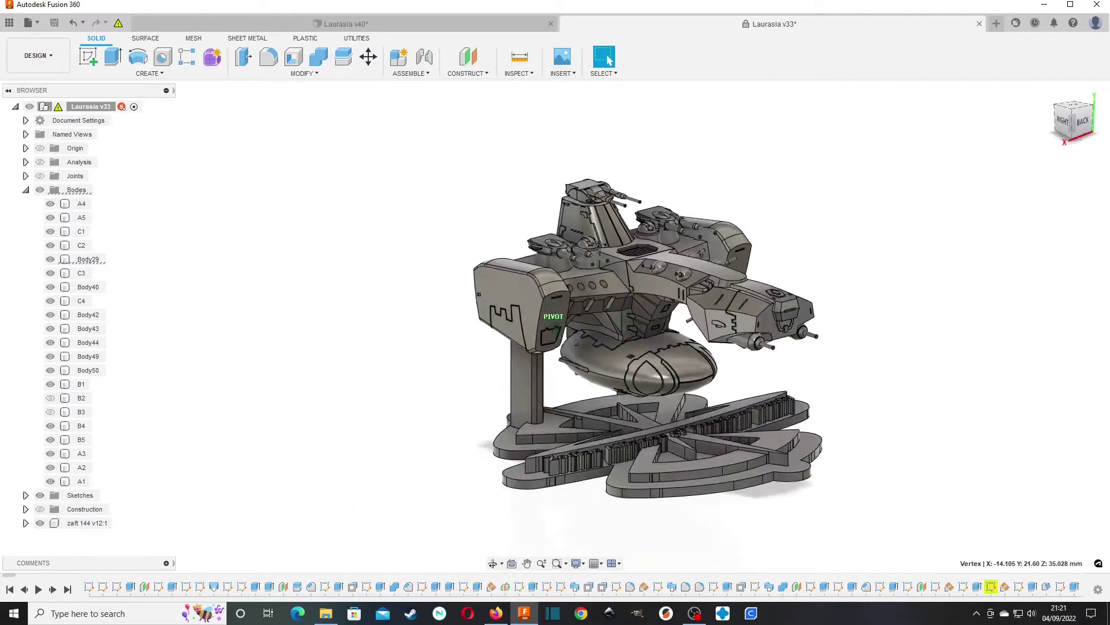
pyautogui.scroll(8, 682, 359)
pyautogui.scroll(-3, 435, 379)
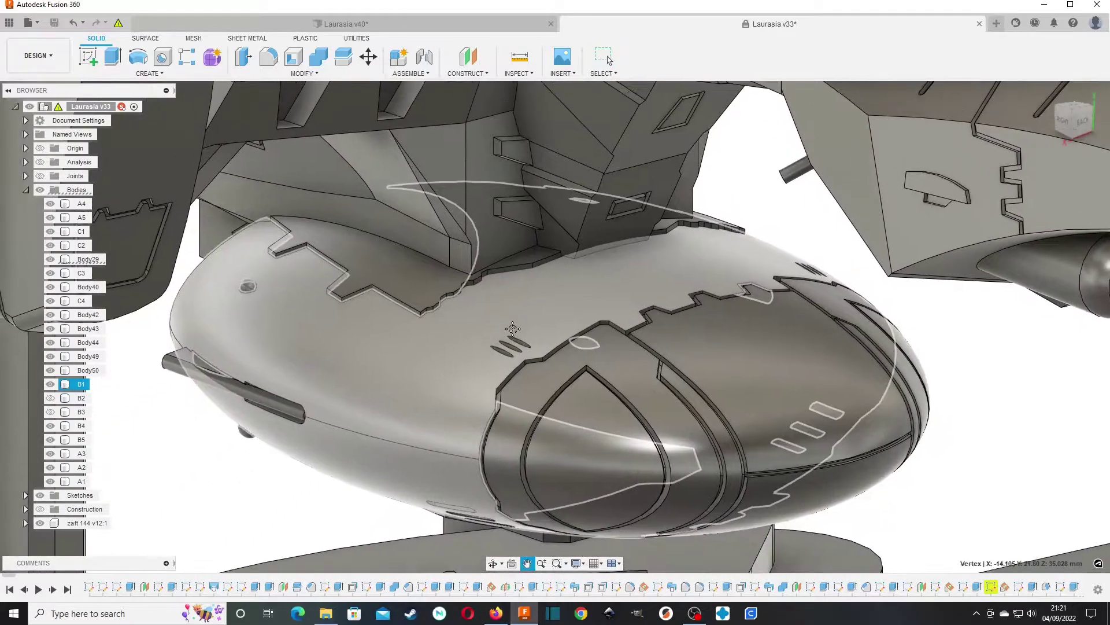
pyautogui.scroll(-2, 562, 314)
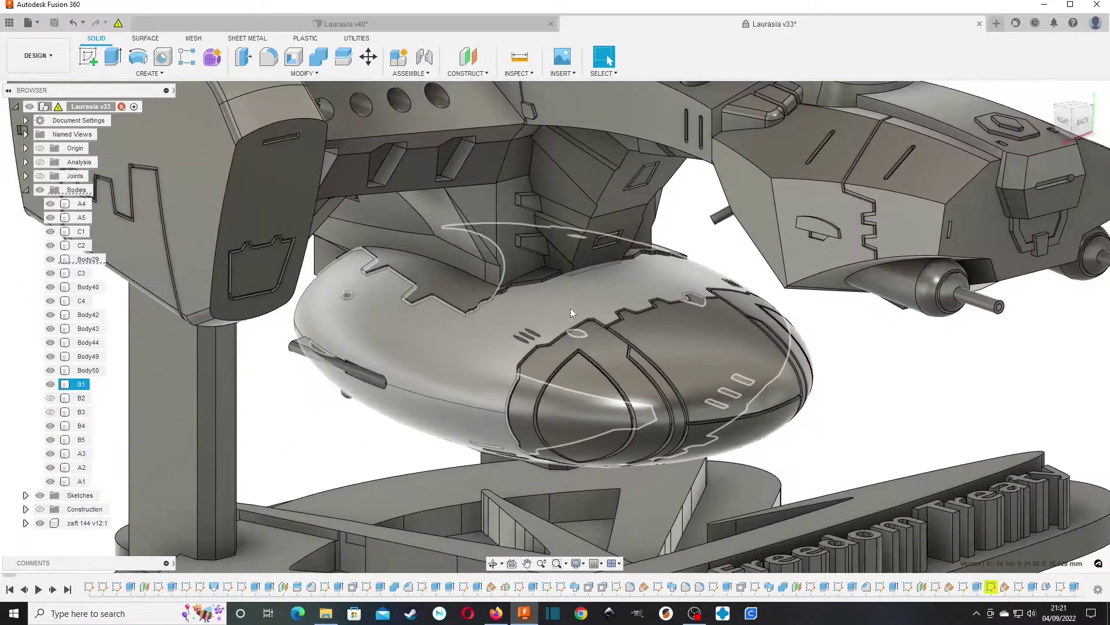
pyautogui.click(322, 389)
pyautogui.scroll(5, 323, 388)
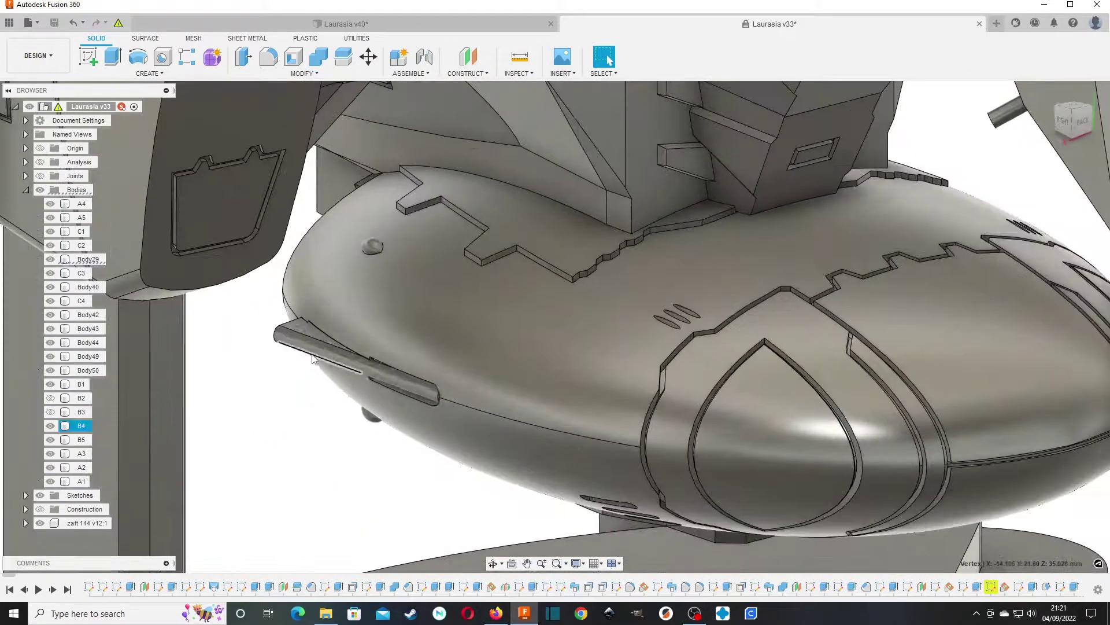
pyautogui.scroll(-5, 387, 373)
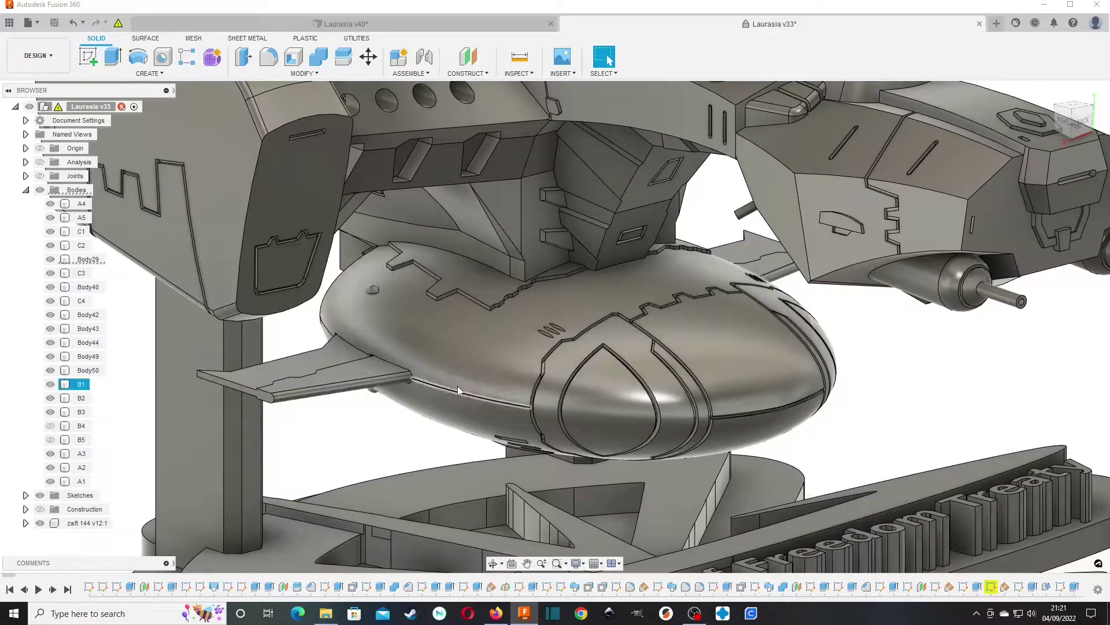
pyautogui.scroll(-3, 458, 391)
pyautogui.moveTo(1079, 112)
pyautogui.mouseDown()
pyautogui.moveTo(1101, 112)
pyautogui.moveTo(1059, 114)
pyautogui.moveTo(1079, 114)
pyautogui.mouseUp()
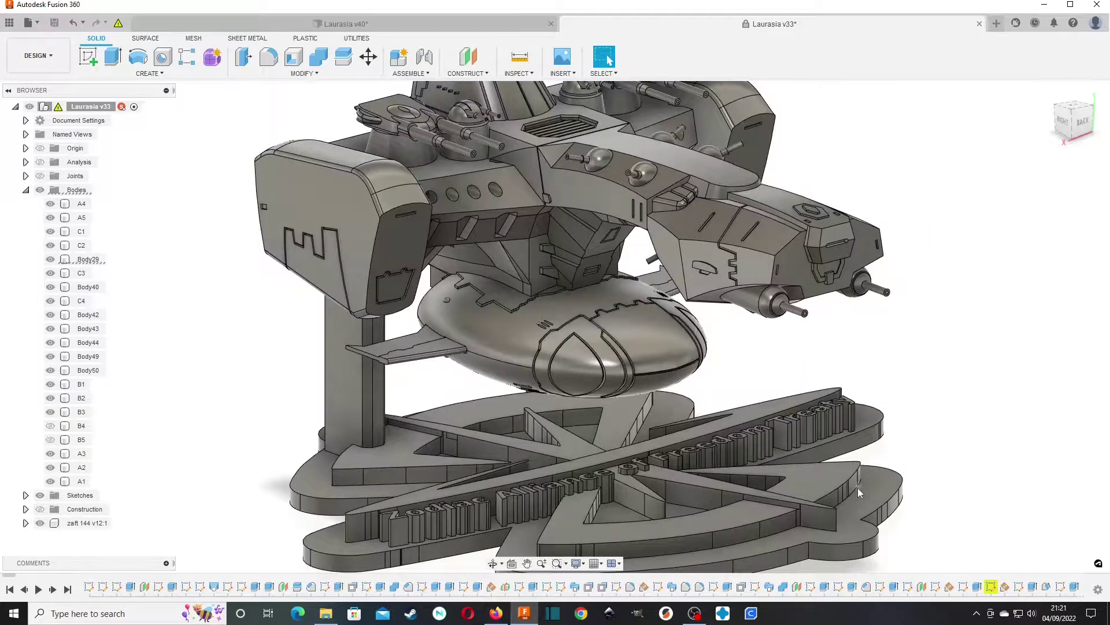
# Examine the panel lines and three small slots on the lower pod's shell with the extended wings shown.
pyautogui.moveTo(1075, 116); pyautogui.dragTo(1048, 113)
pyautogui.keyDown('shift'); pyautogui.moveTo(556, 326); pyautogui.dragTo(577, 437, button='middle'); pyautogui.keyUp('shift')
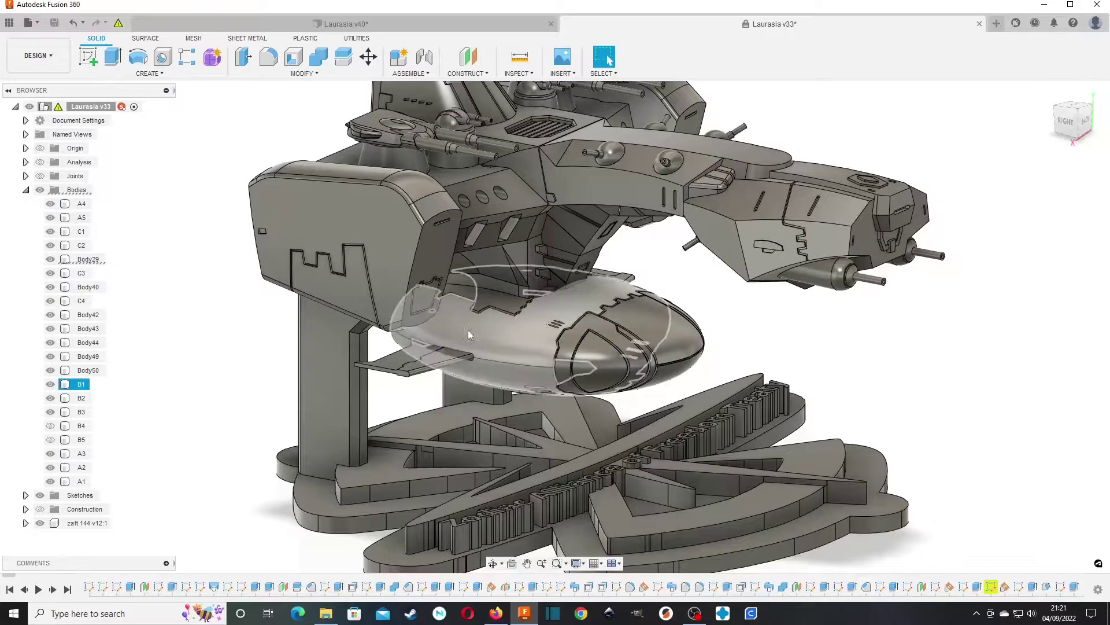
pyautogui.moveTo(1082, 113)
pyautogui.mouseDown()
pyautogui.moveTo(1024, 100)
pyautogui.moveTo(1078, 116)
pyautogui.mouseUp()
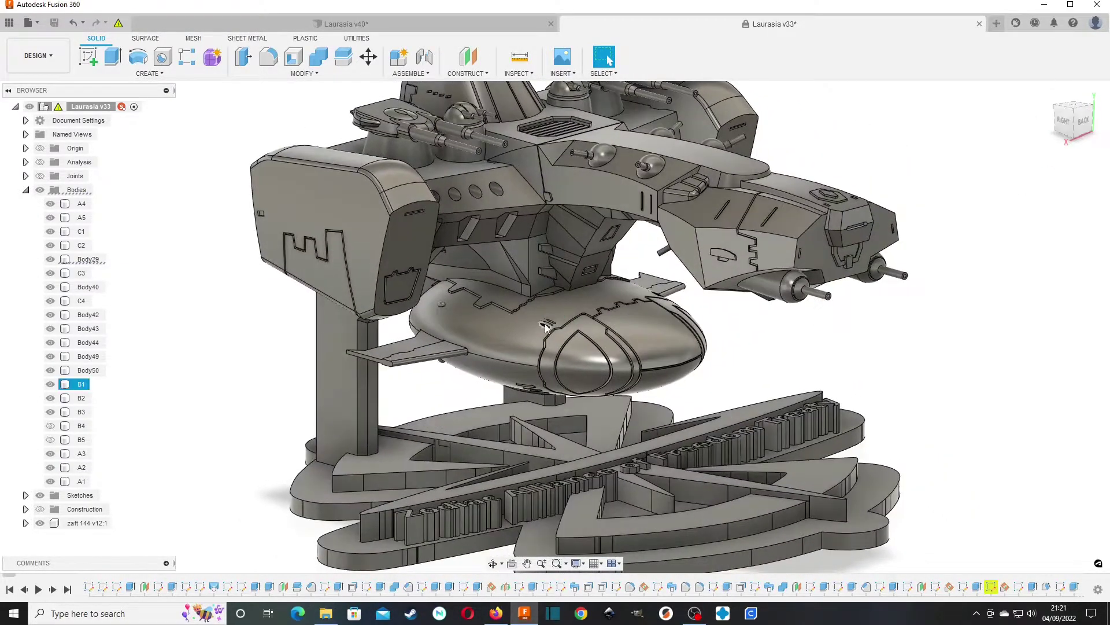
pyautogui.moveTo(647, 317); pyautogui.dragTo(705, 352, button='middle')
pyautogui.scroll(4, 661, 366)
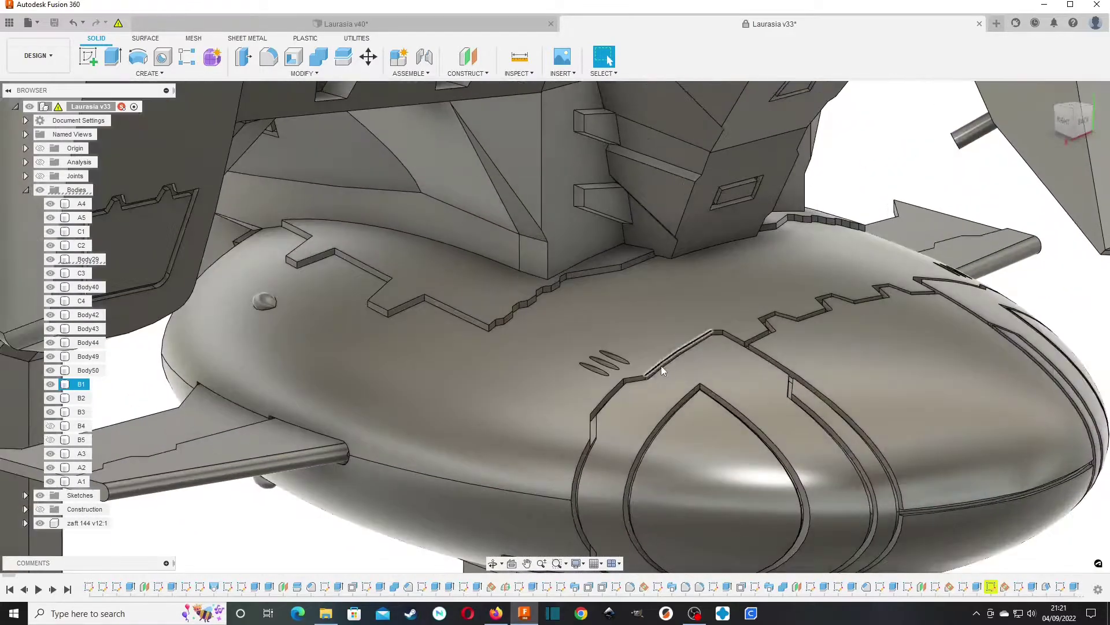
pyautogui.scroll(-2, 668, 365)
pyautogui.scroll(6, 599, 377)
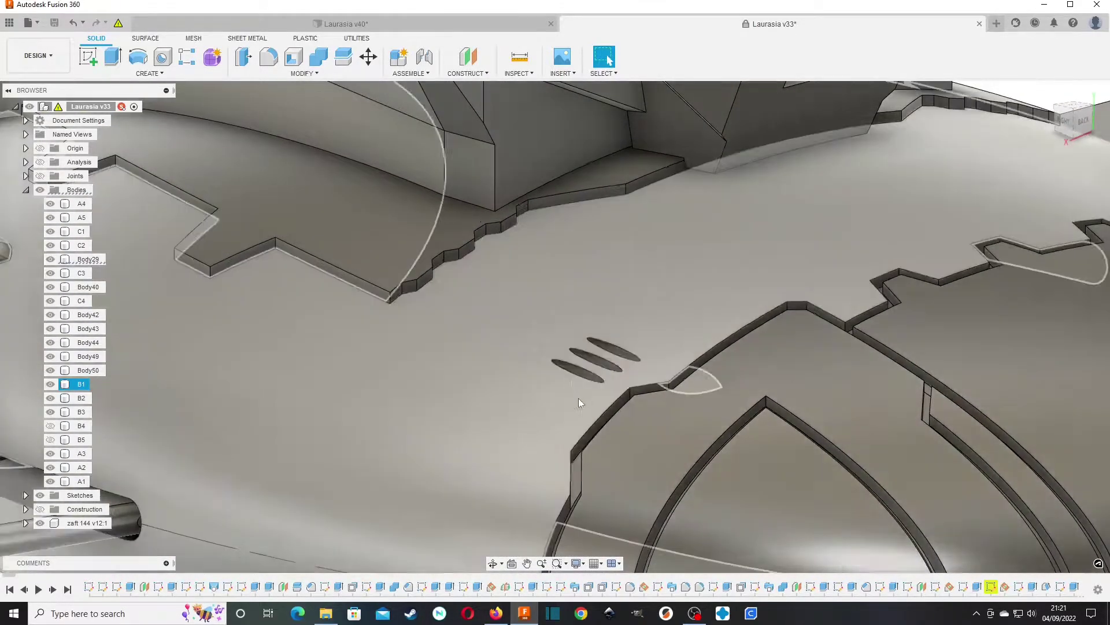
pyautogui.scroll(-6, 579, 398)
# Inspect the engine nozzles and pod from the stern, then view the whole ship on its display stand.
pyautogui.click(1075, 145)
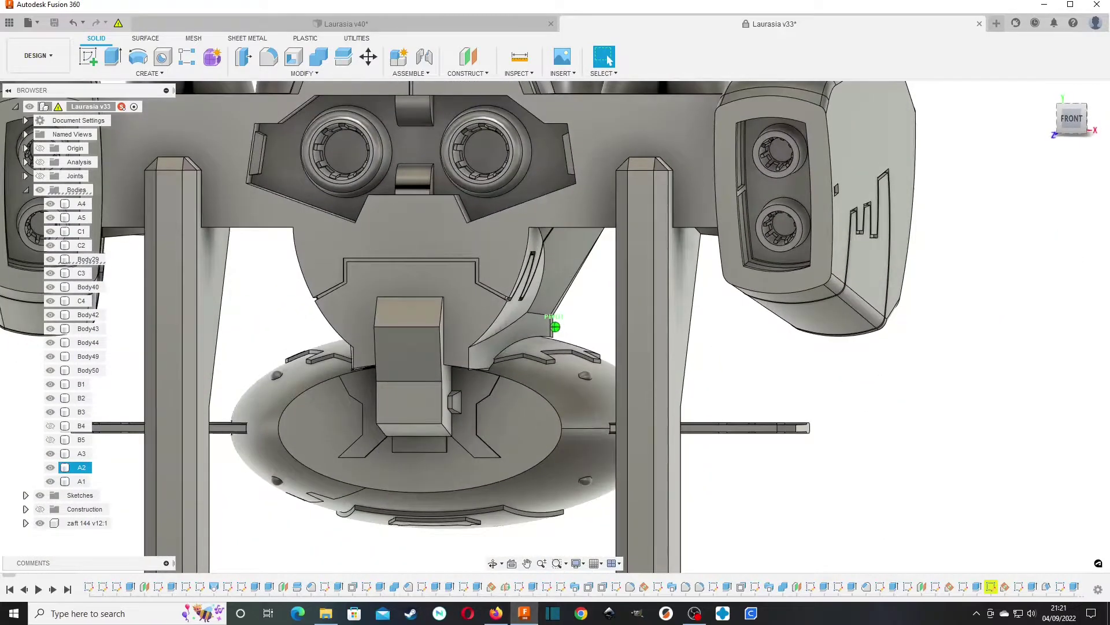
pyautogui.moveTo(1072, 119)
pyautogui.mouseDown()
pyautogui.moveTo(899, 121)
pyautogui.moveTo(896, 147)
pyautogui.moveTo(943, 163)
pyautogui.mouseUp()
pyautogui.scroll(-2, 573, 387)
pyautogui.scroll(-3, 576, 388)
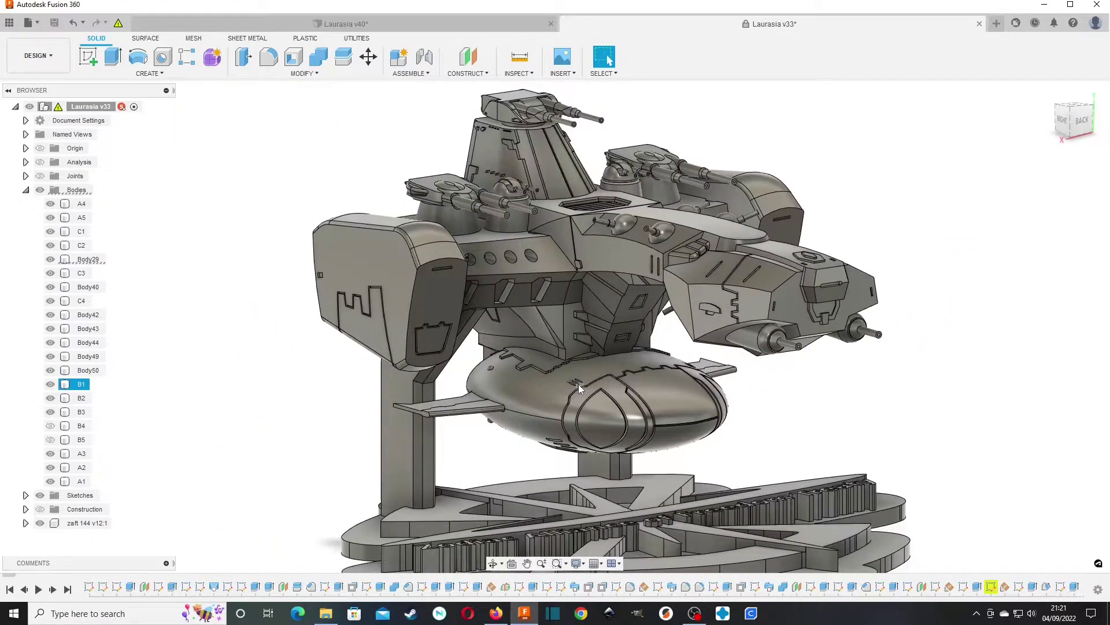
pyautogui.press('Escape')
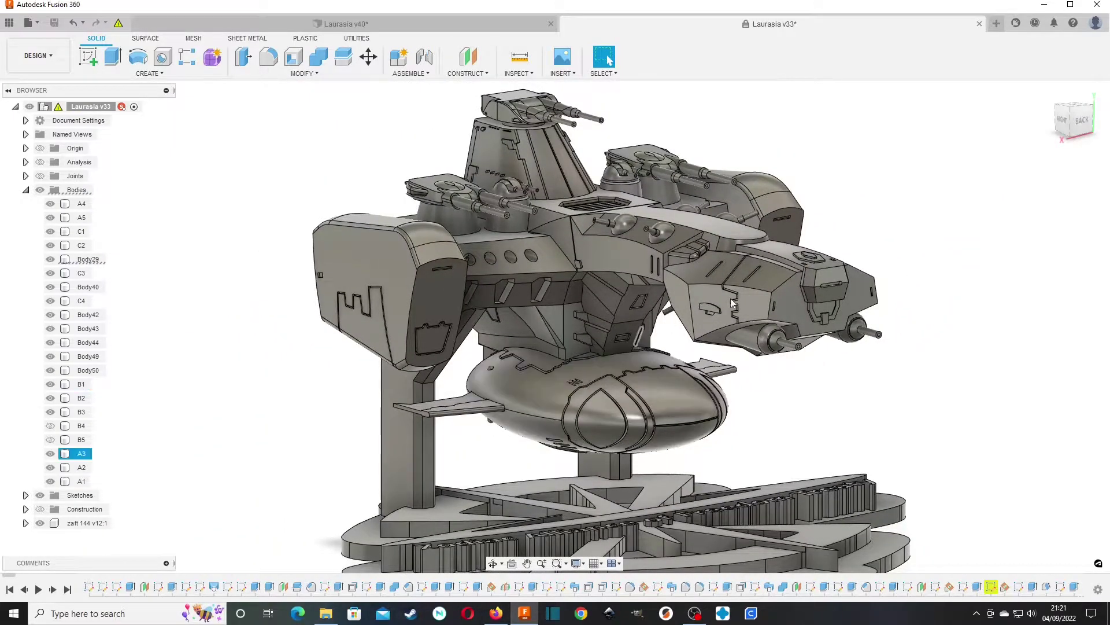
pyautogui.click(1081, 132)
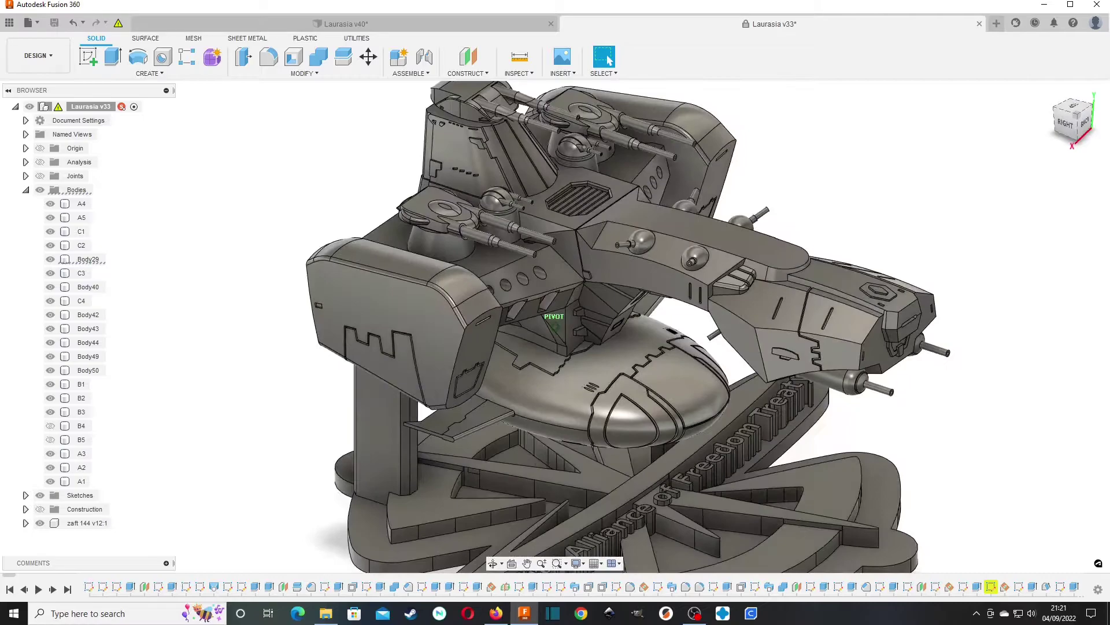
pyautogui.click(704, 251)
pyautogui.scroll(-1, 515, 418)
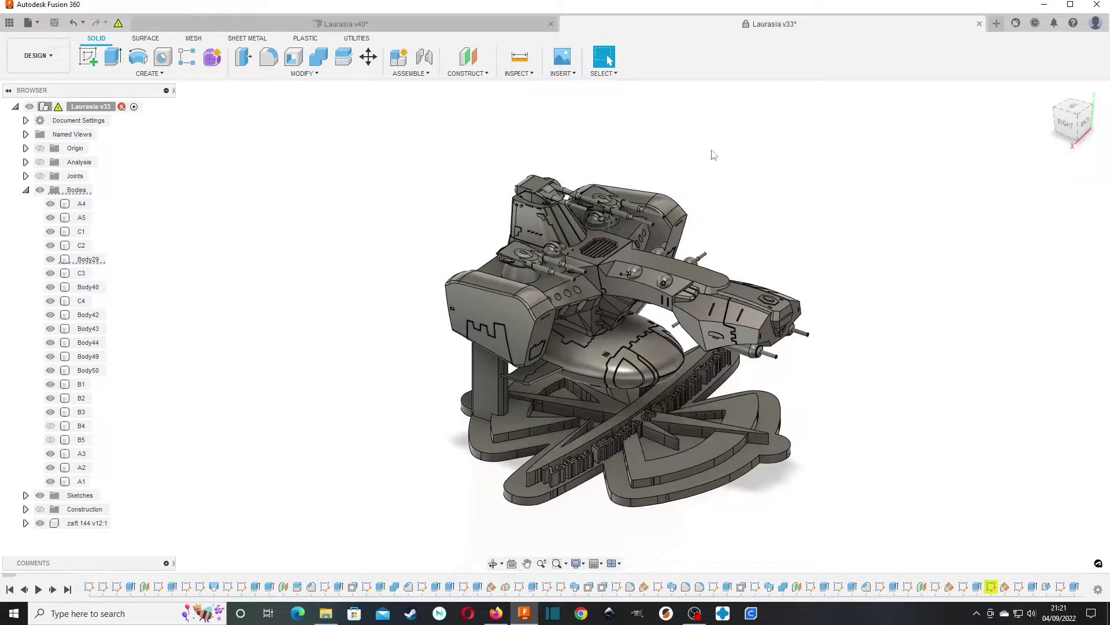
pyautogui.scroll(3, 461, 154)
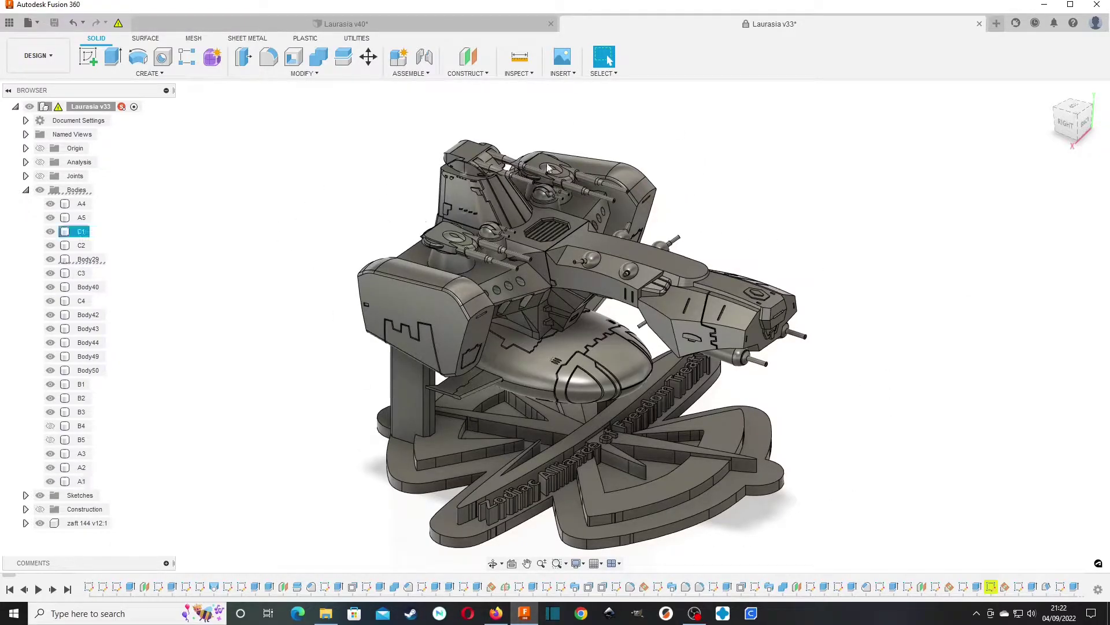
# Inspect the complete ship from low and high angles, including a close look at the bow's side panels.
pyautogui.moveTo(1085, 124)
pyautogui.mouseDown()
pyautogui.moveTo(1081, 110)
pyautogui.moveTo(1024, 86)
pyautogui.moveTo(1083, 104)
pyautogui.mouseUp()
pyautogui.moveTo(868, 185)
pyautogui.keyDown('shift'); pyautogui.mouseDown(button='middle')
pyautogui.moveTo(887, 246)
pyautogui.moveTo(889, 235)
pyautogui.mouseUp(button='middle'); pyautogui.keyUp('shift')
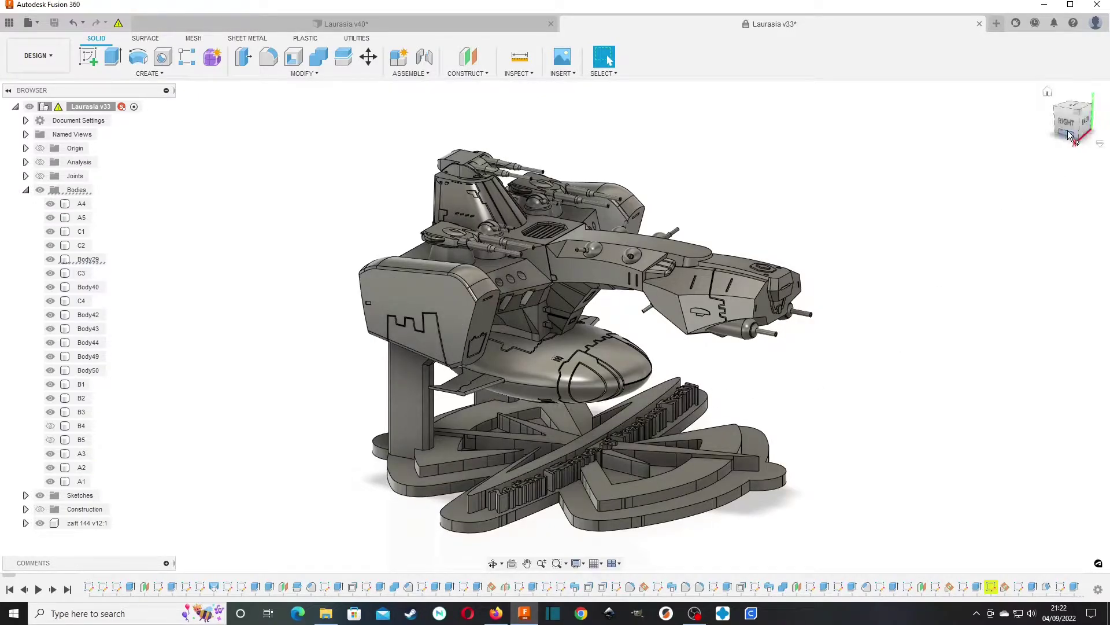
pyautogui.moveTo(1068, 132)
pyautogui.mouseDown()
pyautogui.moveTo(1019, 134)
pyautogui.moveTo(1020, 144)
pyautogui.moveTo(1066, 151)
pyautogui.moveTo(1068, 118)
pyautogui.moveTo(988, 127)
pyautogui.moveTo(1004, 141)
pyautogui.moveTo(1062, 148)
pyautogui.mouseUp()
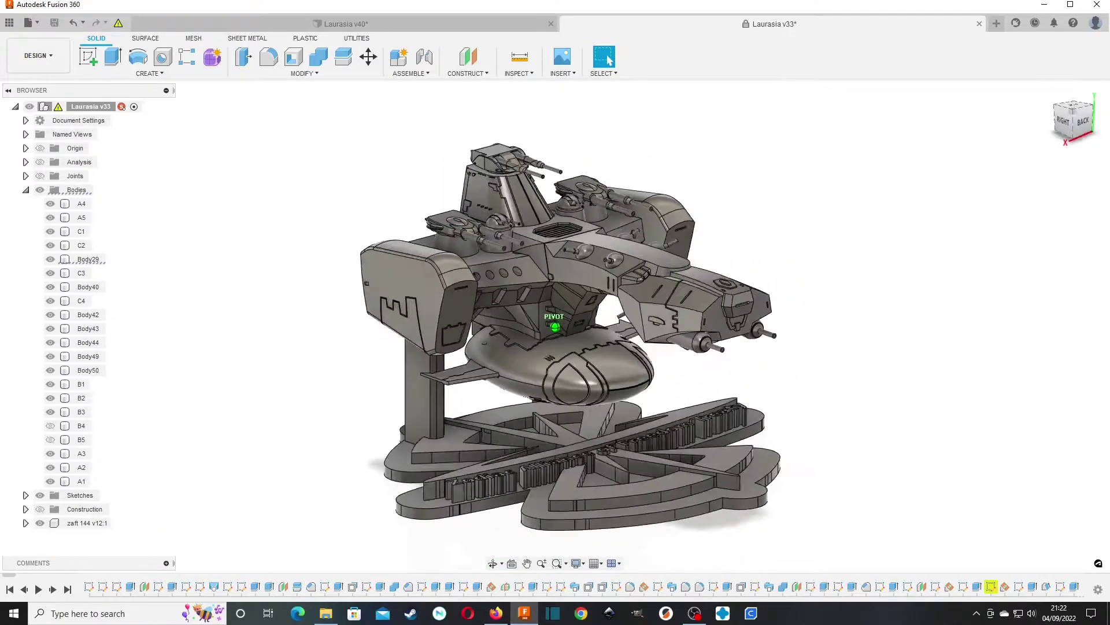
pyautogui.keyDown('shift'); pyautogui.moveTo(555, 327); pyautogui.dragTo(613, 329, button='middle'); pyautogui.keyUp('shift')
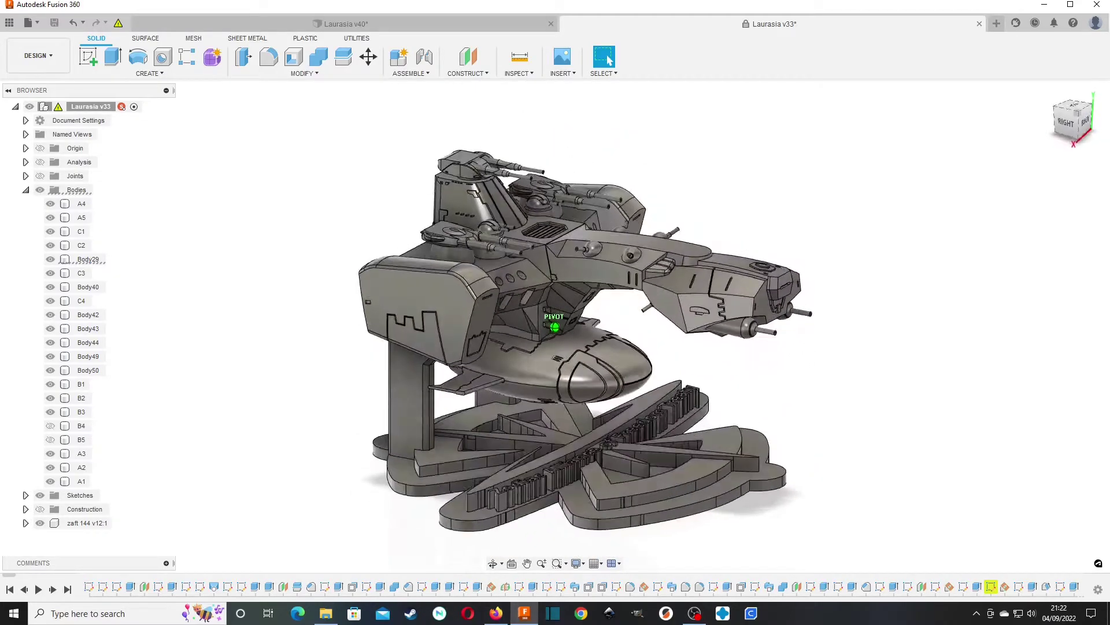
pyautogui.keyDown('shift'); pyautogui.moveTo(677, 312); pyautogui.dragTo(654, 372, button='middle'); pyautogui.keyUp('shift')
pyautogui.scroll(4, 653, 371)
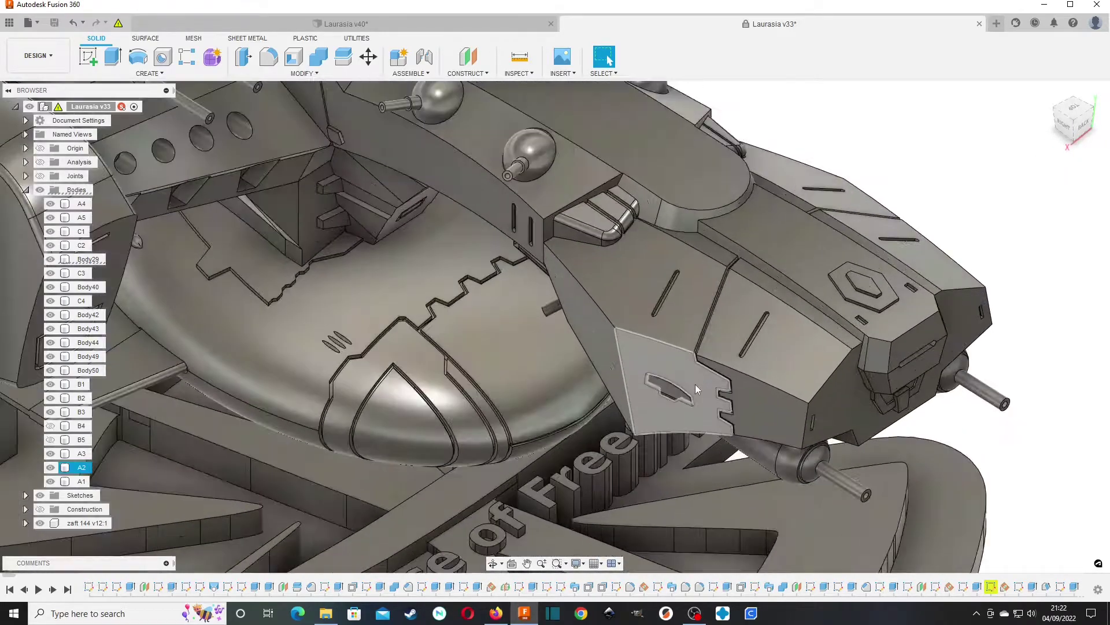
pyautogui.scroll(3, 379, 404)
pyautogui.scroll(-8, 459, 408)
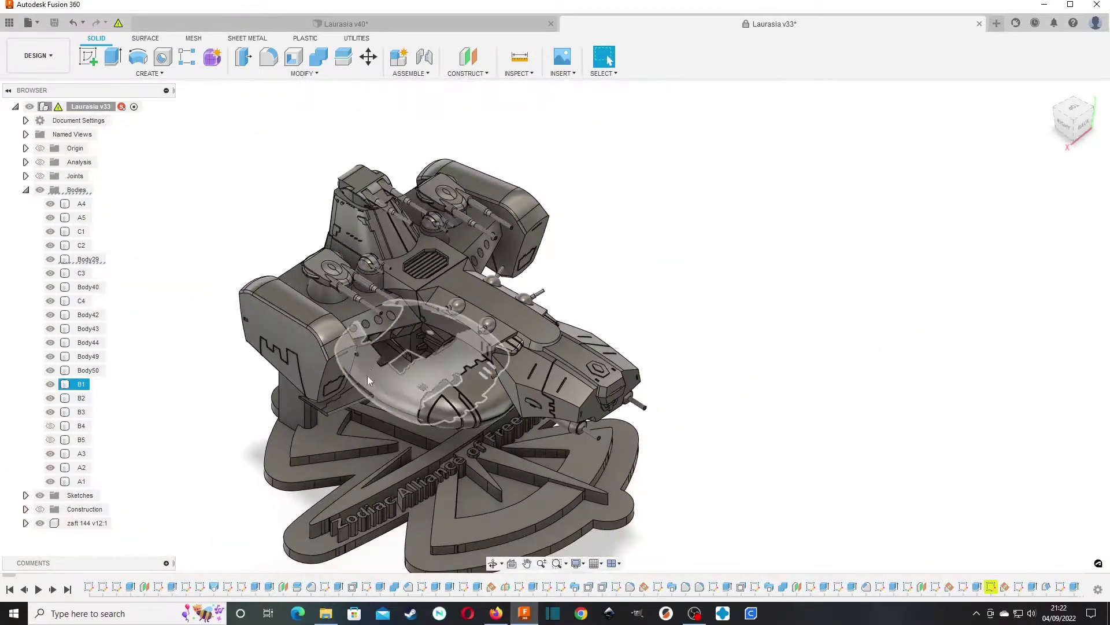
pyautogui.moveTo(424, 418); pyautogui.dragTo(609, 400, button='middle')
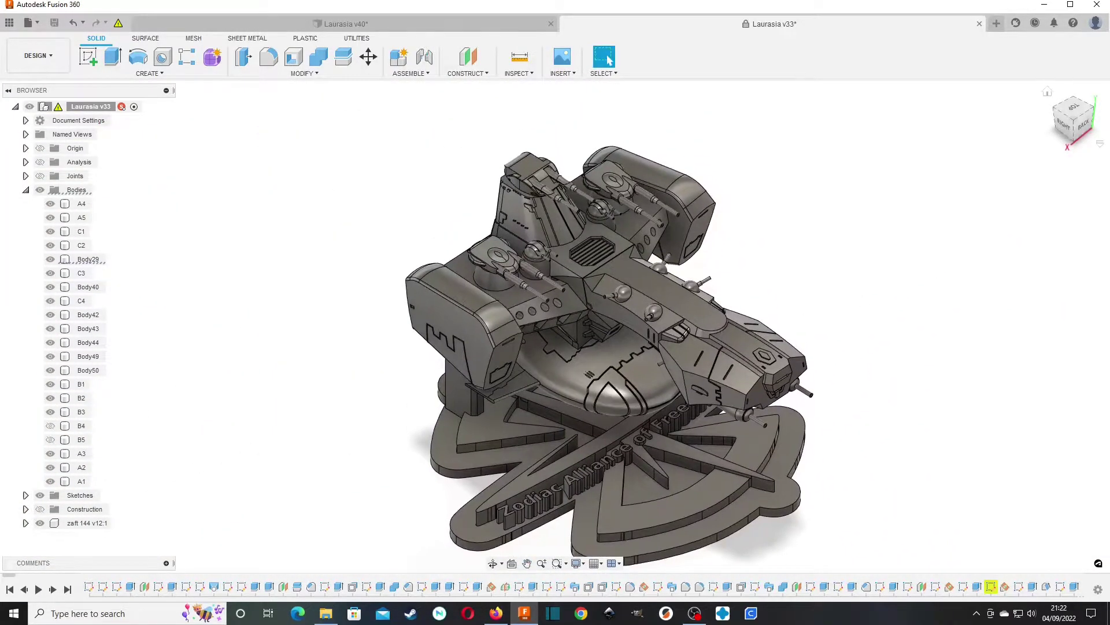
# Examine the closed lower pod from both sides, including its nose panels, surface slots and extended wings.
pyautogui.moveTo(1096, 110)
pyautogui.mouseDown()
pyautogui.moveTo(1097, 88)
pyautogui.moveTo(1086, 99)
pyautogui.mouseUp()
pyautogui.scroll(4, 584, 375)
pyautogui.scroll(5, 622, 404)
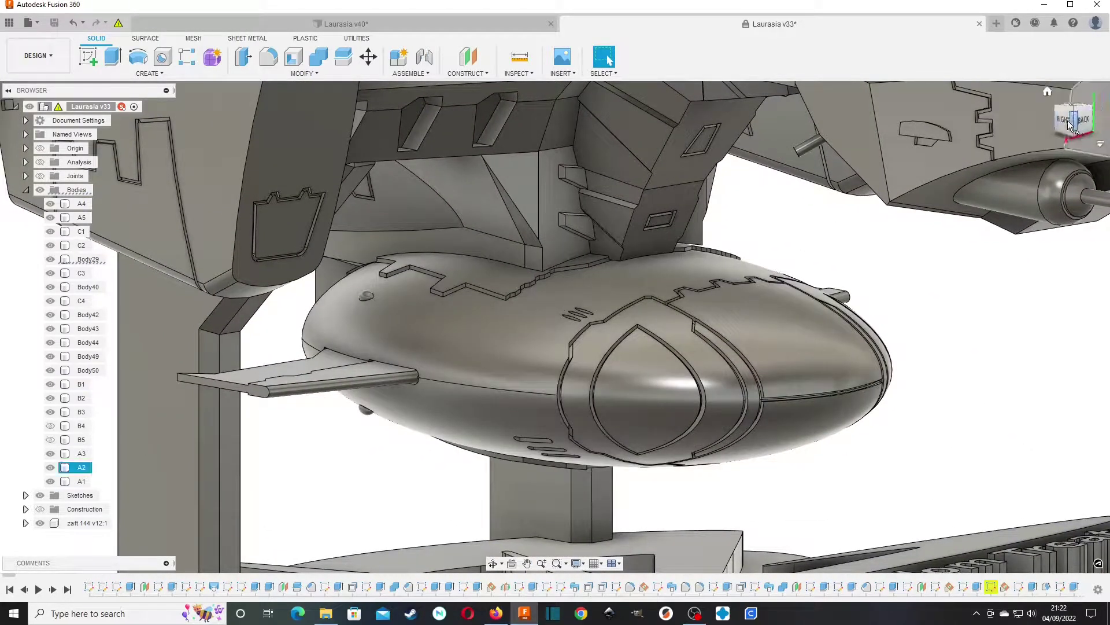
pyautogui.moveTo(1071, 126); pyautogui.dragTo(730, 306)
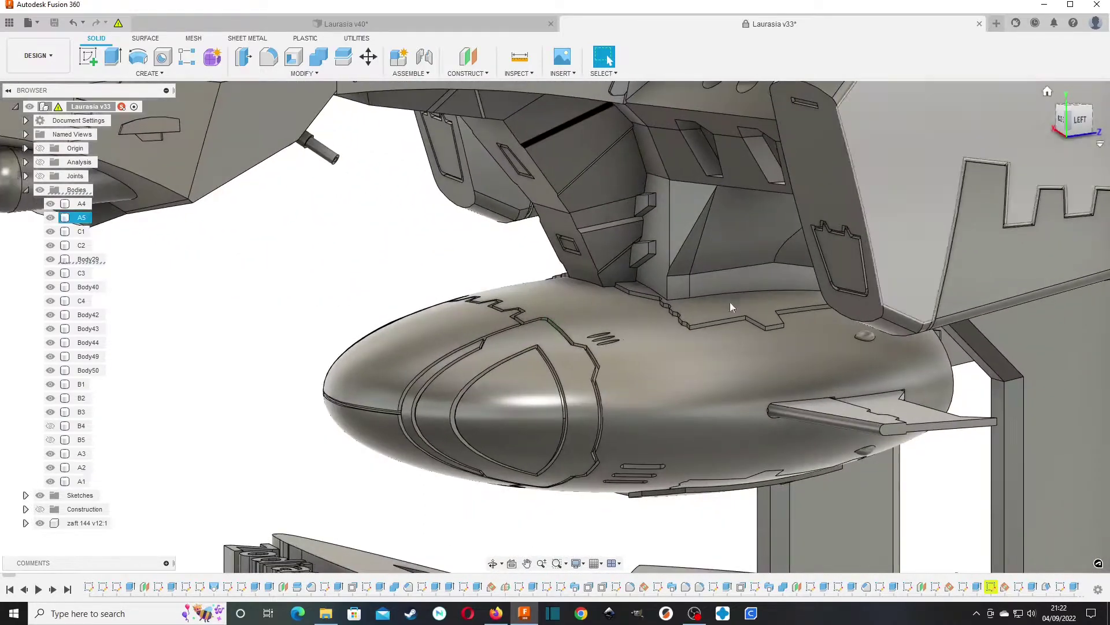
pyautogui.scroll(6, 532, 381)
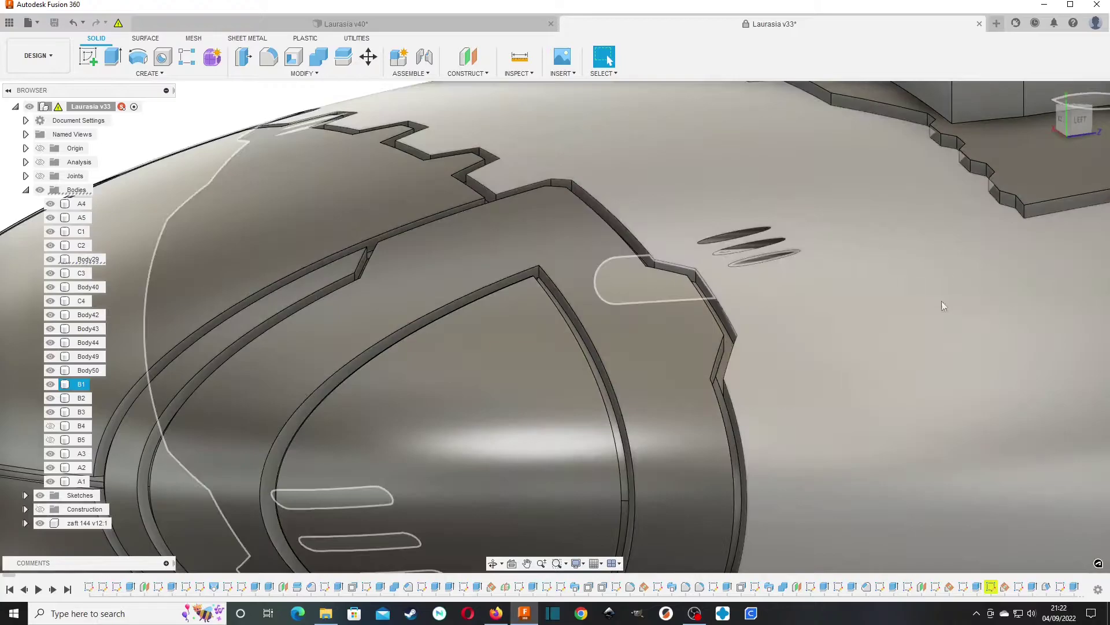
pyautogui.scroll(-5, 713, 371)
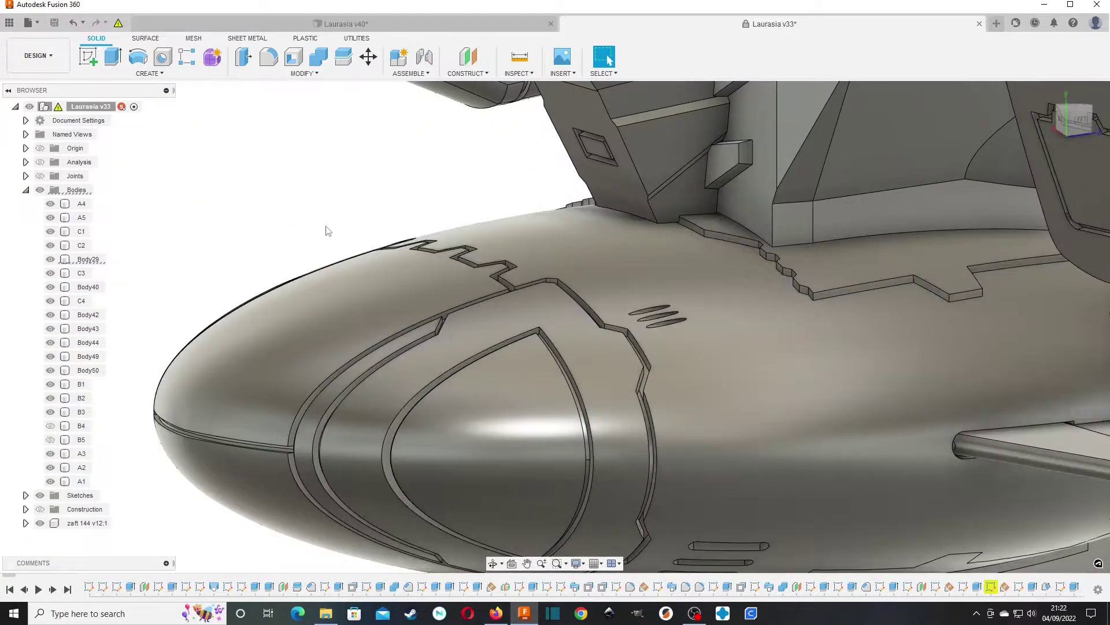
pyautogui.click(477, 346)
pyautogui.moveTo(477, 346); pyautogui.dragTo(361, 354, button='middle')
pyautogui.moveTo(777, 315); pyautogui.dragTo(613, 349, button='middle')
pyautogui.scroll(-5, 613, 349)
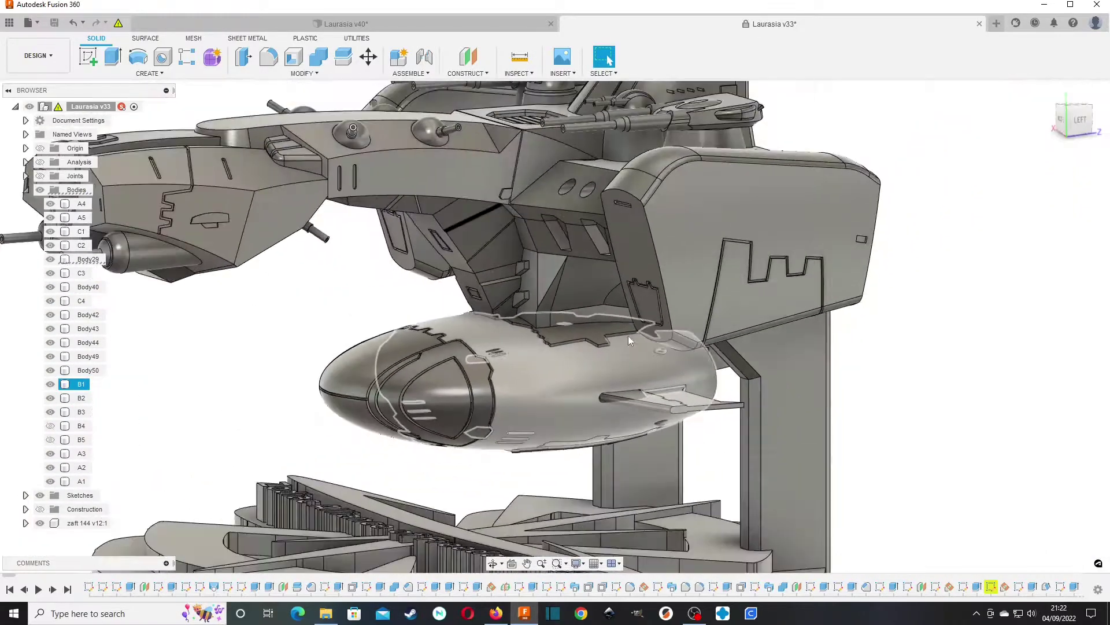
pyautogui.press('Escape')
pyautogui.click(1075, 128)
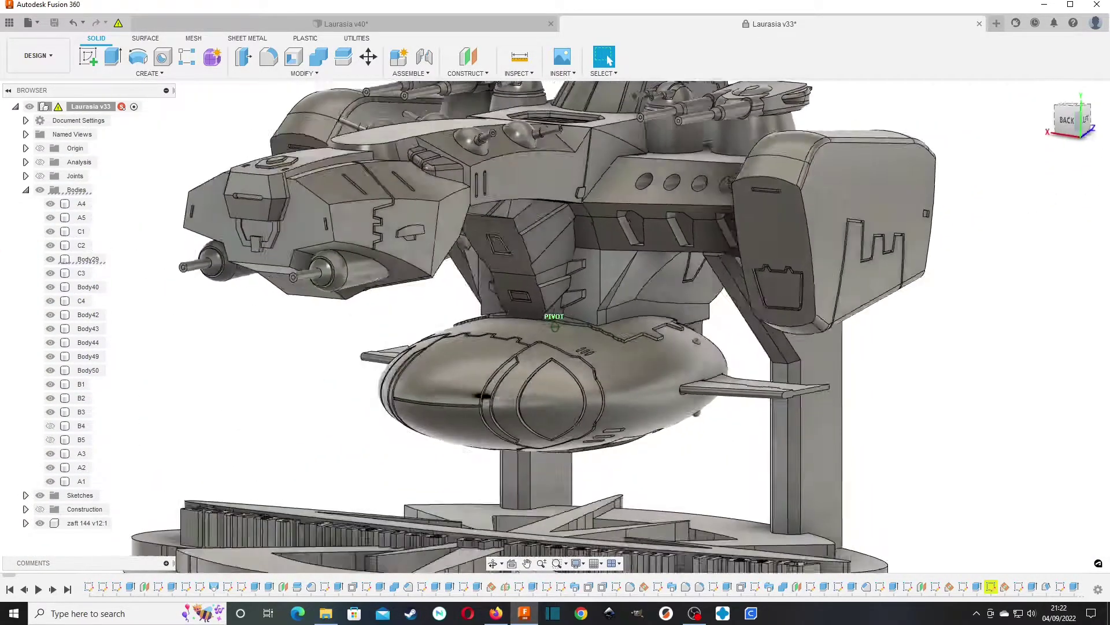
# Switch to the Laurasia v40 design and inspect the opened lower pod's bay from head-on and from the side.
pyautogui.click(383, 23)
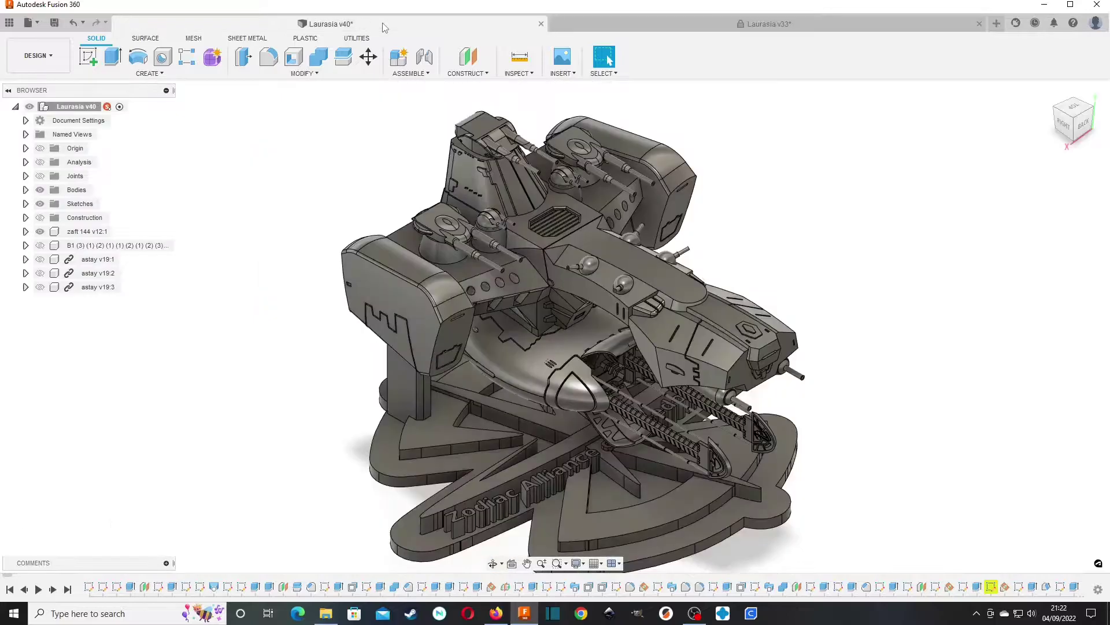
pyautogui.moveTo(1085, 123)
pyautogui.mouseDown()
pyautogui.moveTo(1026, 107)
pyautogui.moveTo(1053, 103)
pyautogui.moveTo(1087, 119)
pyautogui.moveTo(1070, 121)
pyautogui.moveTo(1102, 120)
pyautogui.moveTo(1079, 119)
pyautogui.mouseUp()
pyautogui.scroll(2, 575, 408)
pyautogui.scroll(5, 575, 409)
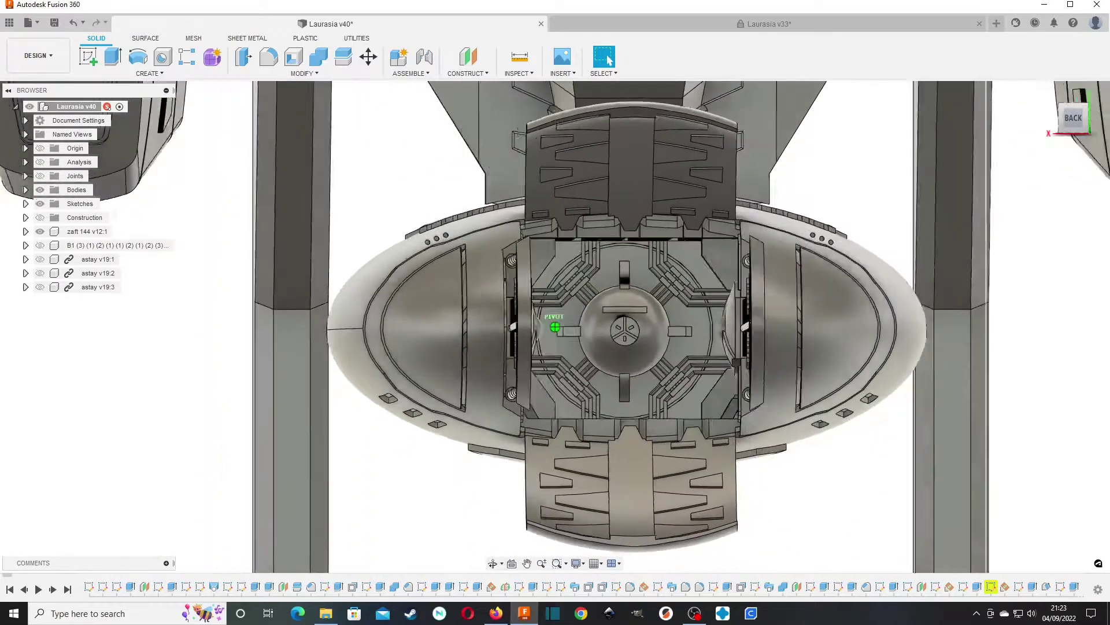
pyautogui.keyDown('shift'); pyautogui.moveTo(555, 327); pyautogui.dragTo(677, 364, button='middle'); pyautogui.keyUp('shift')
pyautogui.keyDown('shift'); pyautogui.moveTo(920, 226); pyautogui.dragTo(783, 420, button='middle'); pyautogui.keyUp('shift')
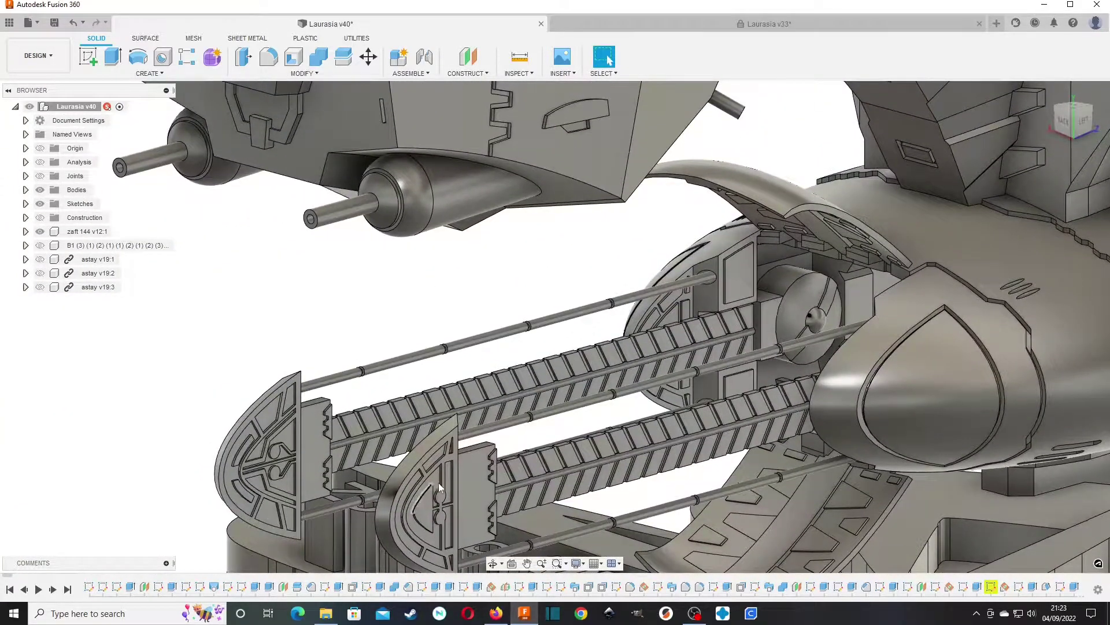
# Examine the opened pod's two extended ribbed rails, their end caps, the thin support rods and the bay doors.
pyautogui.moveTo(439, 487); pyautogui.dragTo(493, 467, button='middle')
pyautogui.moveTo(1074, 124)
pyautogui.mouseDown()
pyautogui.moveTo(1108, 124)
pyautogui.moveTo(1056, 137)
pyautogui.mouseUp()
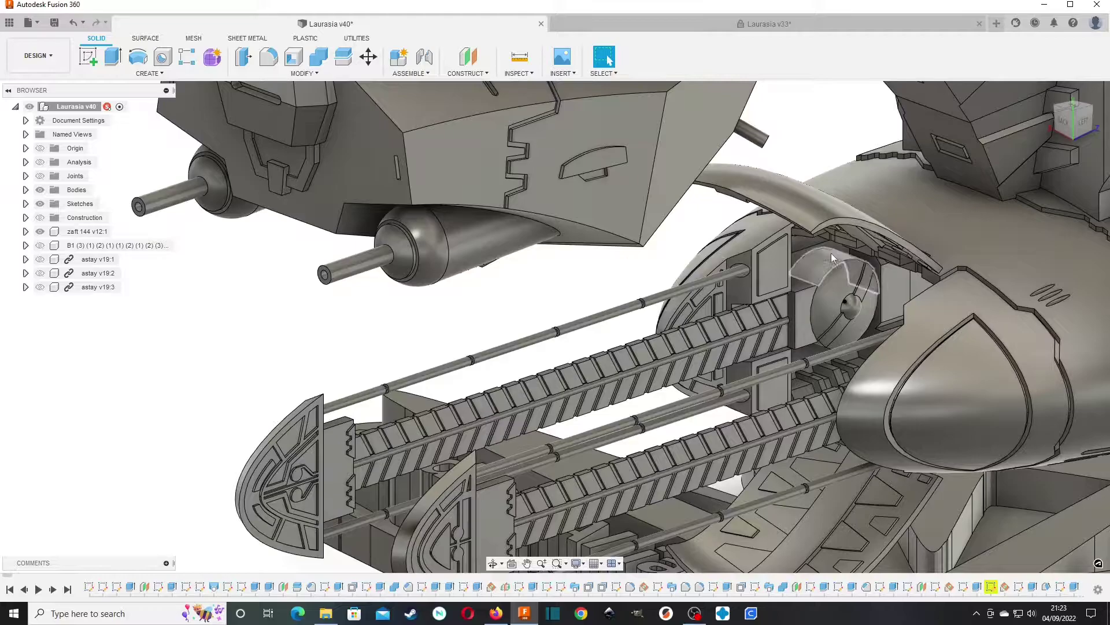
pyautogui.scroll(-2, 832, 258)
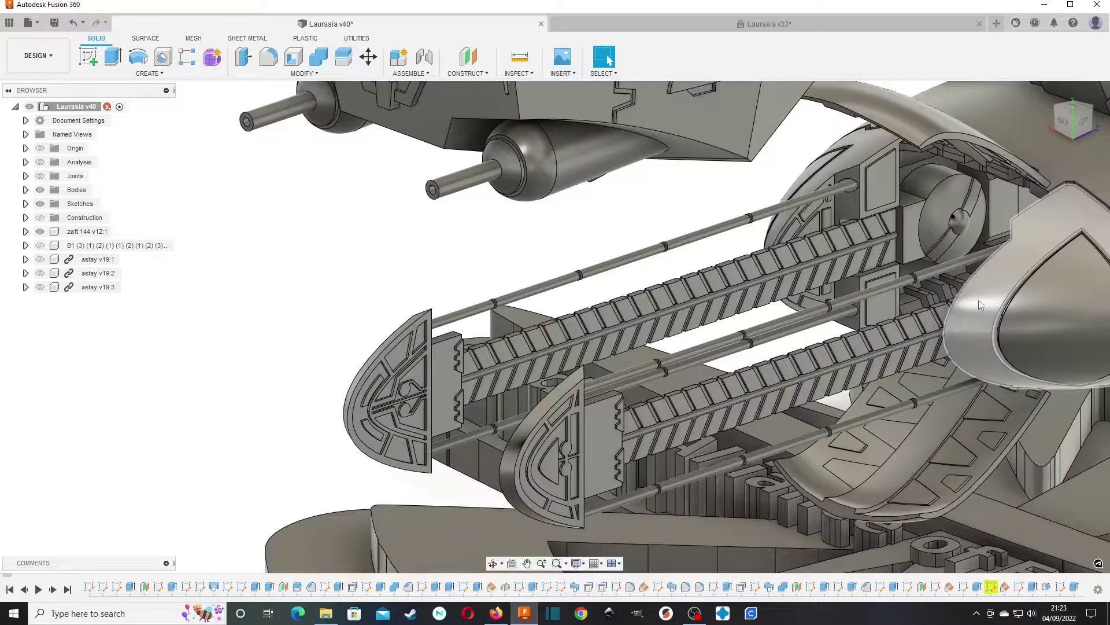
pyautogui.moveTo(991, 143); pyautogui.dragTo(979, 173, button='middle')
pyautogui.moveTo(1071, 119)
pyautogui.mouseDown()
pyautogui.moveTo(1084, 112)
pyautogui.moveTo(1089, 122)
pyautogui.mouseUp()
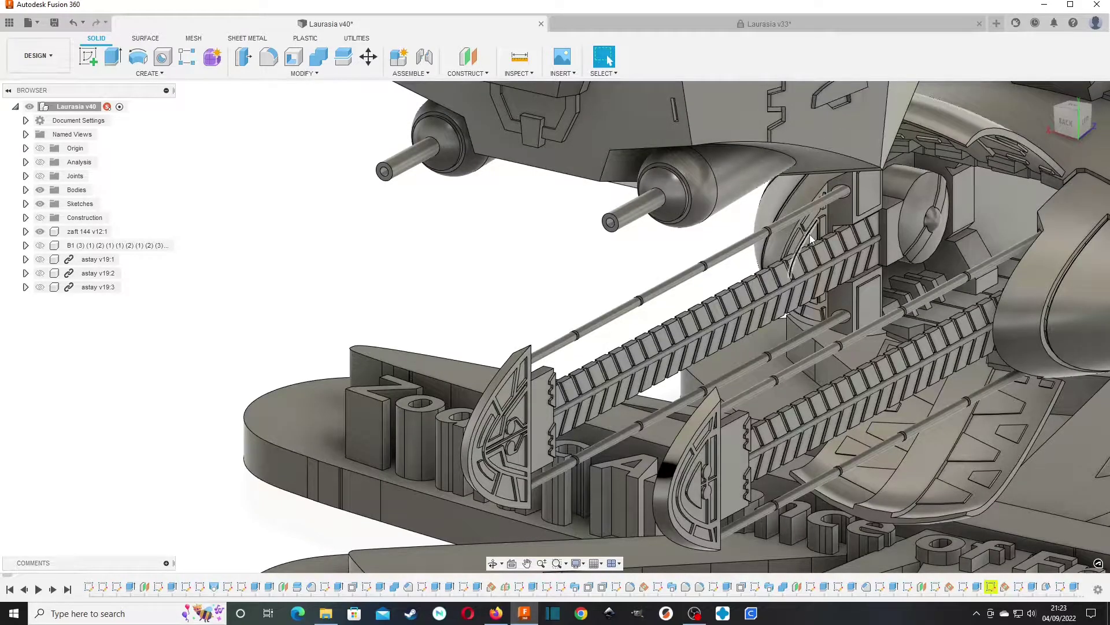
pyautogui.moveTo(812, 239); pyautogui.dragTo(634, 285, button='middle')
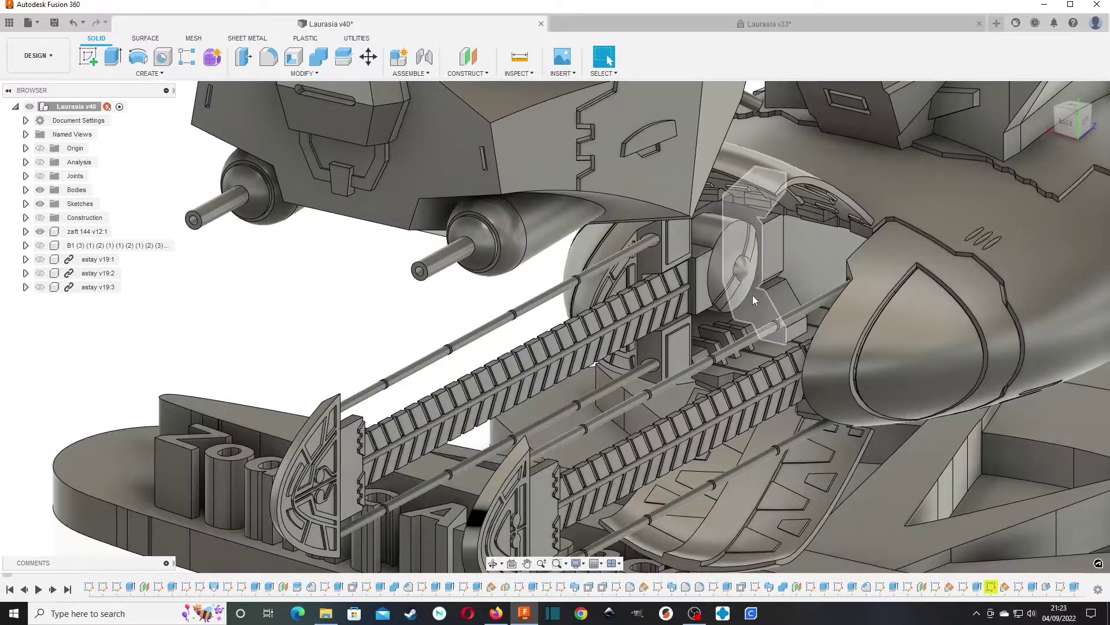
pyautogui.scroll(-3, 752, 295)
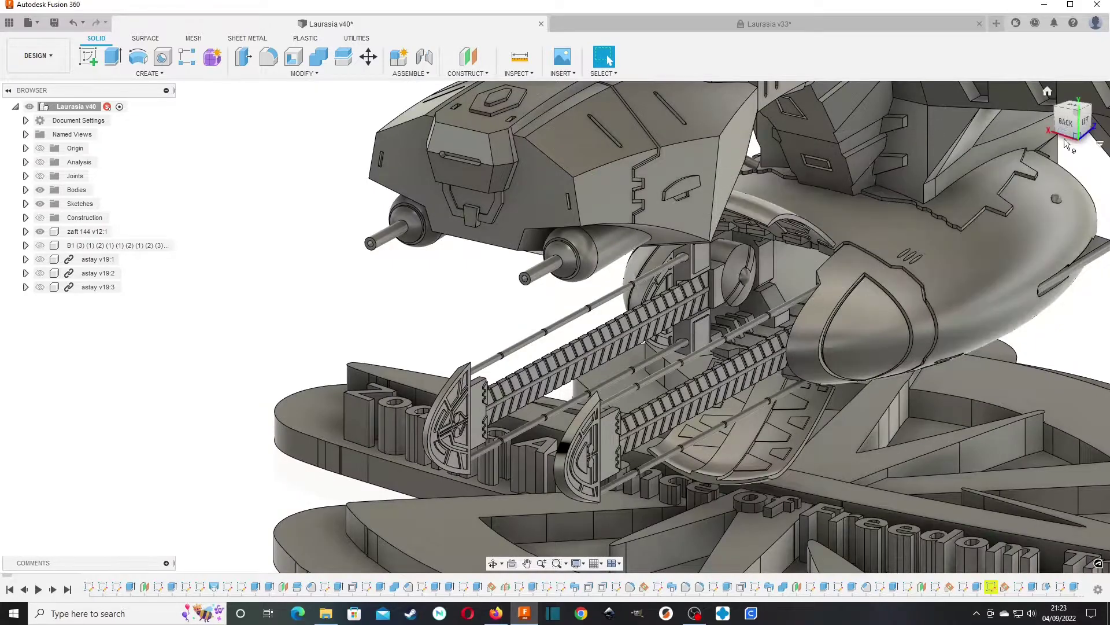
# Inspect the opened pod from both sides and from underneath, then examine the bay's interior up close.
pyautogui.moveTo(1065, 135); pyautogui.dragTo(1094, 116)
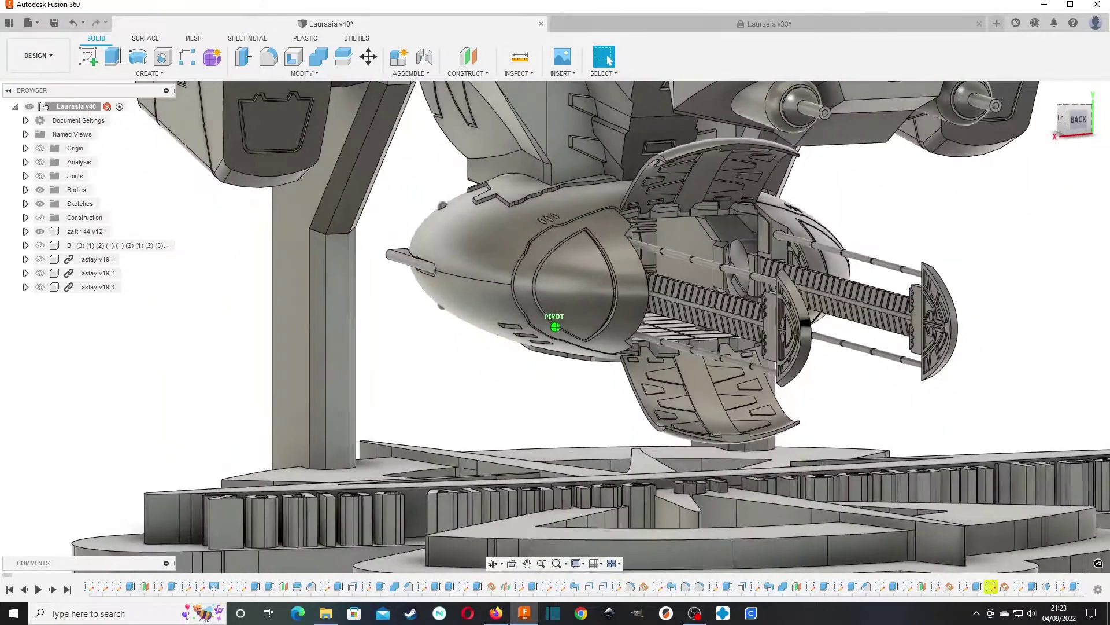
pyautogui.keyDown('shift'); pyautogui.moveTo(670, 334); pyautogui.dragTo(781, 337, button='middle'); pyautogui.keyUp('shift')
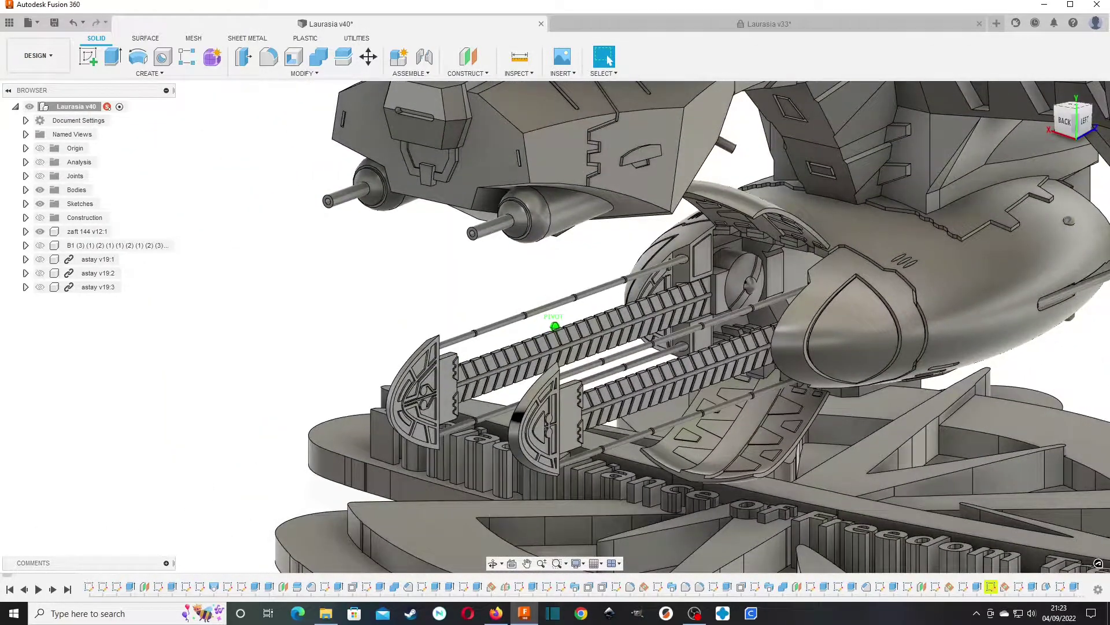
pyautogui.moveTo(671, 334)
pyautogui.keyDown('shift'); pyautogui.mouseDown(button='middle')
pyautogui.moveTo(694, 330)
pyautogui.moveTo(810, 376)
pyautogui.moveTo(793, 318)
pyautogui.mouseUp(button='middle'); pyautogui.keyUp('shift')
pyautogui.moveTo(625, 334)
pyautogui.keyDown('shift'); pyautogui.mouseDown(button='middle')
pyautogui.moveTo(422, 327)
pyautogui.moveTo(509, 327)
pyautogui.mouseUp(button='middle'); pyautogui.keyUp('shift')
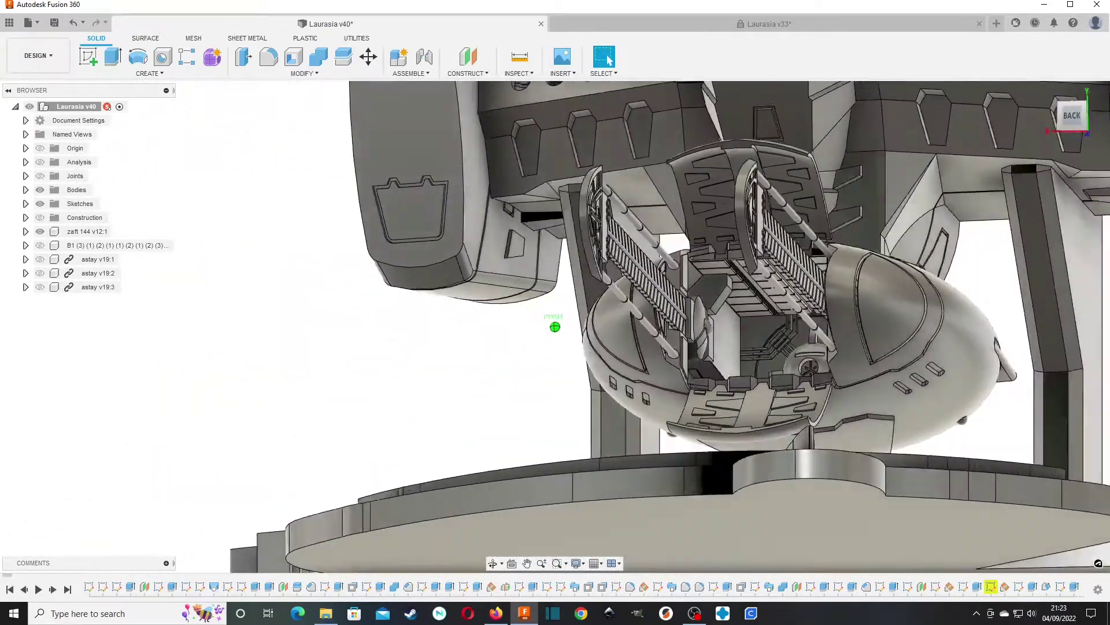
pyautogui.keyDown('shift'); pyautogui.moveTo(555, 327); pyautogui.dragTo(503, 399, button='middle'); pyautogui.keyUp('shift')
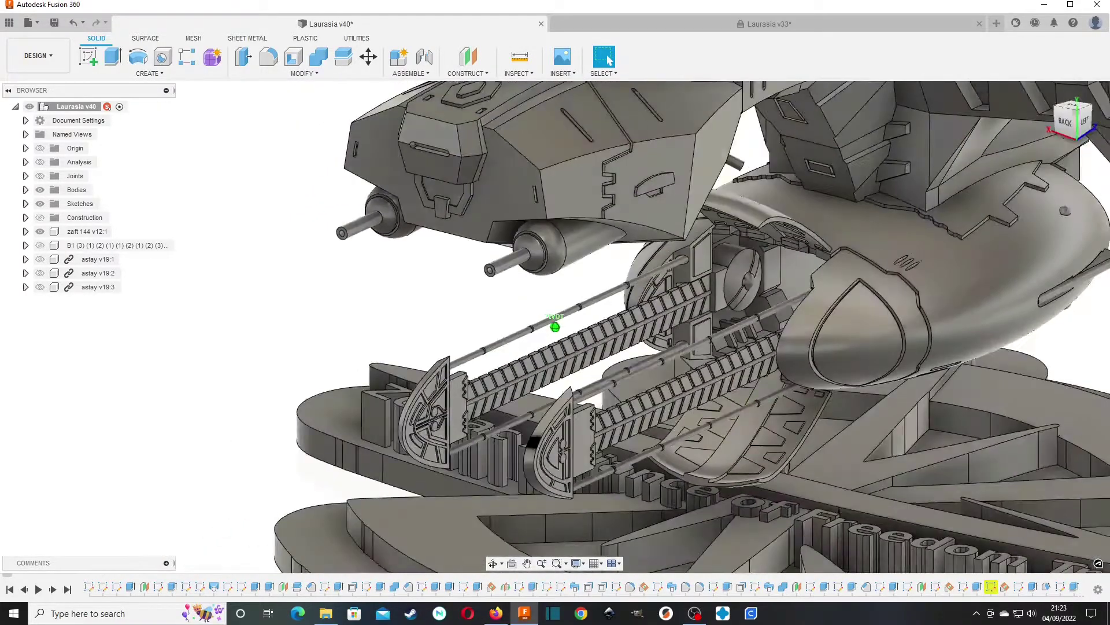
pyautogui.scroll(10, 752, 318)
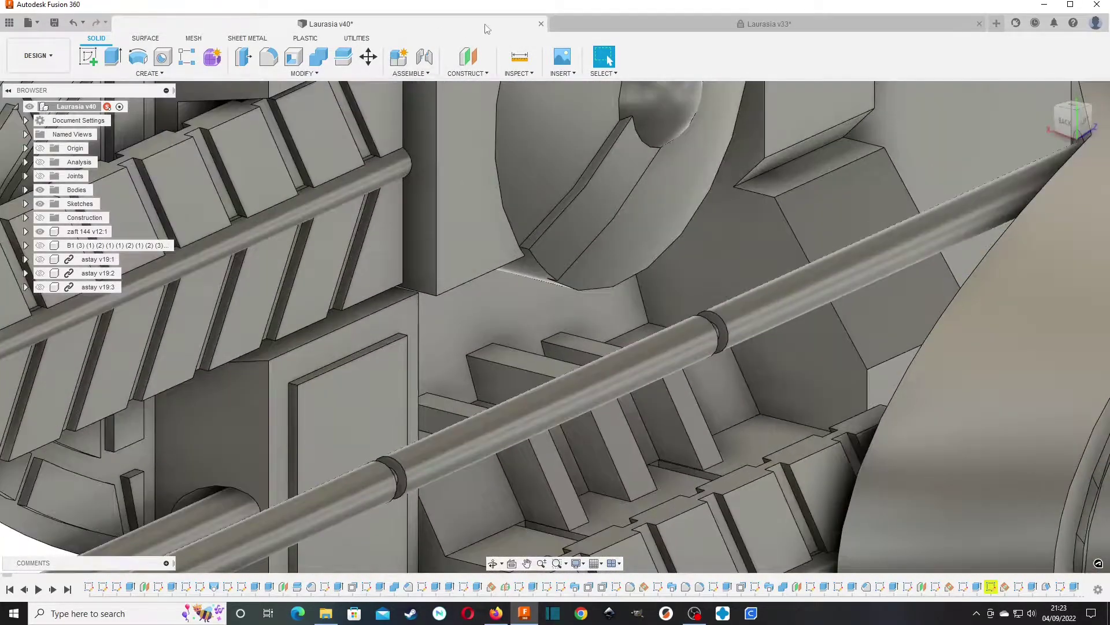
# Measure the diameter of the thin support rod running across the opened pod's bay.
pyautogui.click(530, 74)
pyautogui.click(798, 311)
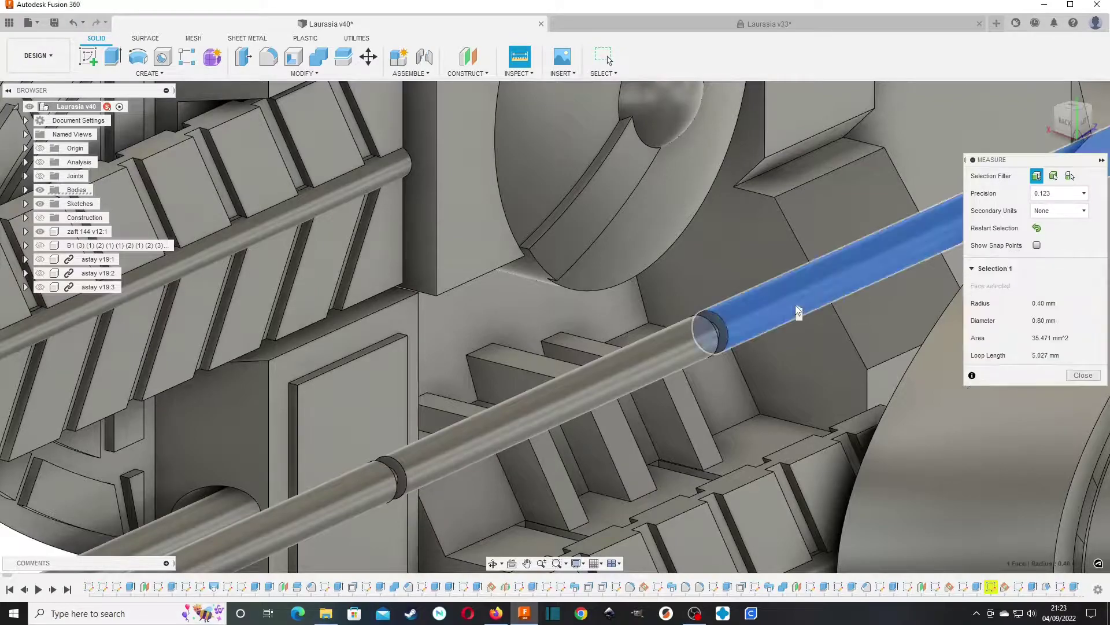
pyautogui.press('Escape')
# Measure the diameter of the narrow cylindrical neck inside the groove between two sections of the support rod.
pyautogui.scroll(5, 717, 326)
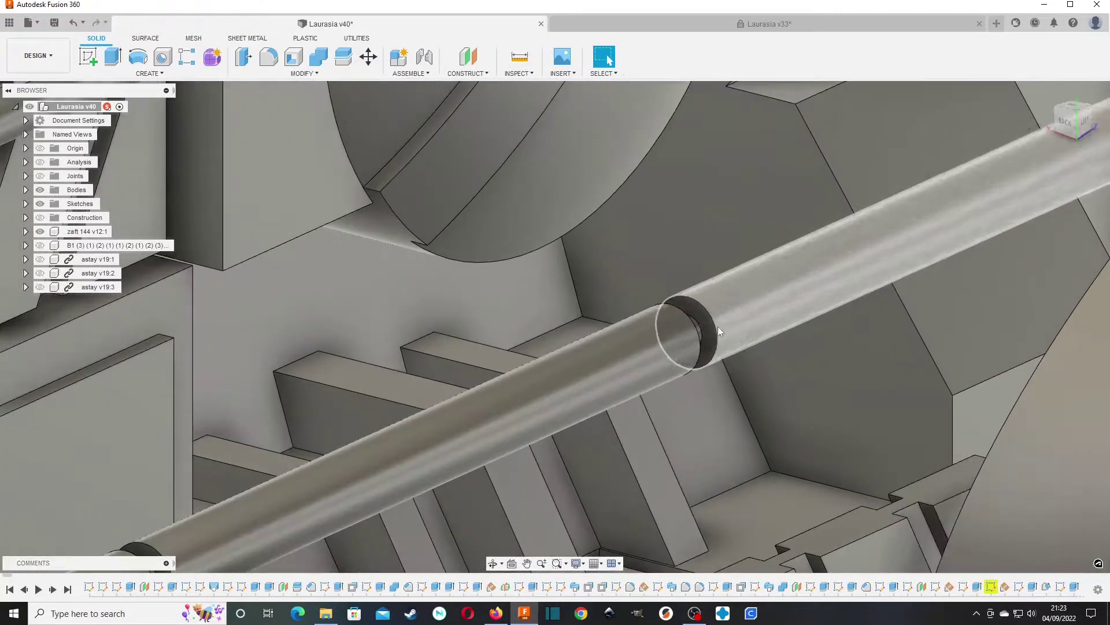
pyautogui.scroll(2, 713, 332)
pyautogui.click(703, 336)
pyautogui.click(521, 61)
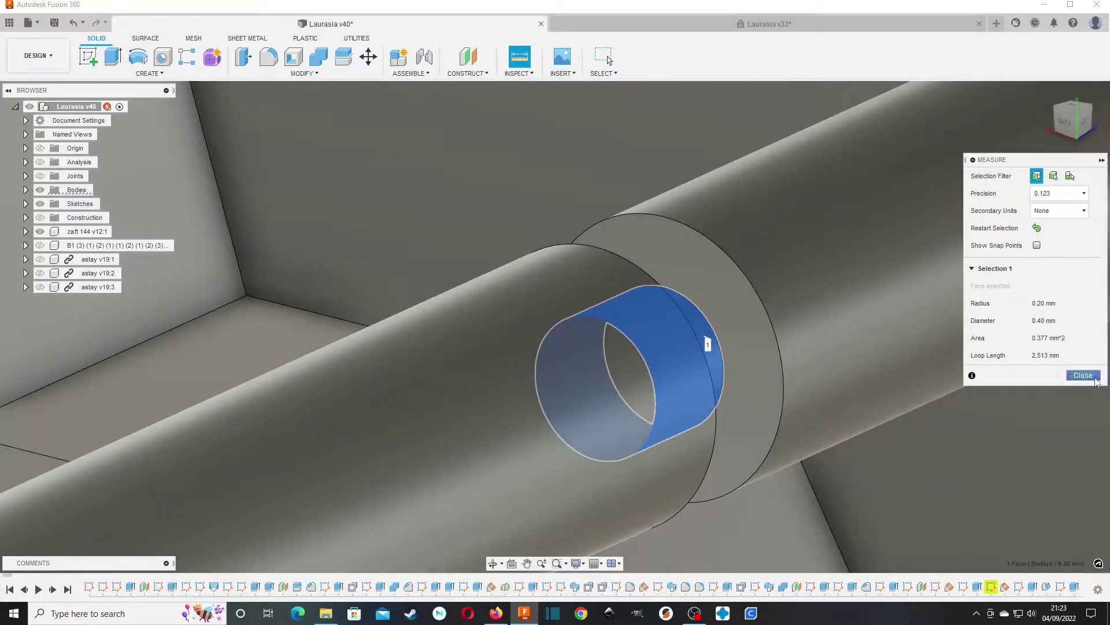
pyautogui.click(1093, 377)
# Examine the grooved joint on the support rod up close, along with the extended rails and their end caps.
pyautogui.scroll(-5, 703, 330)
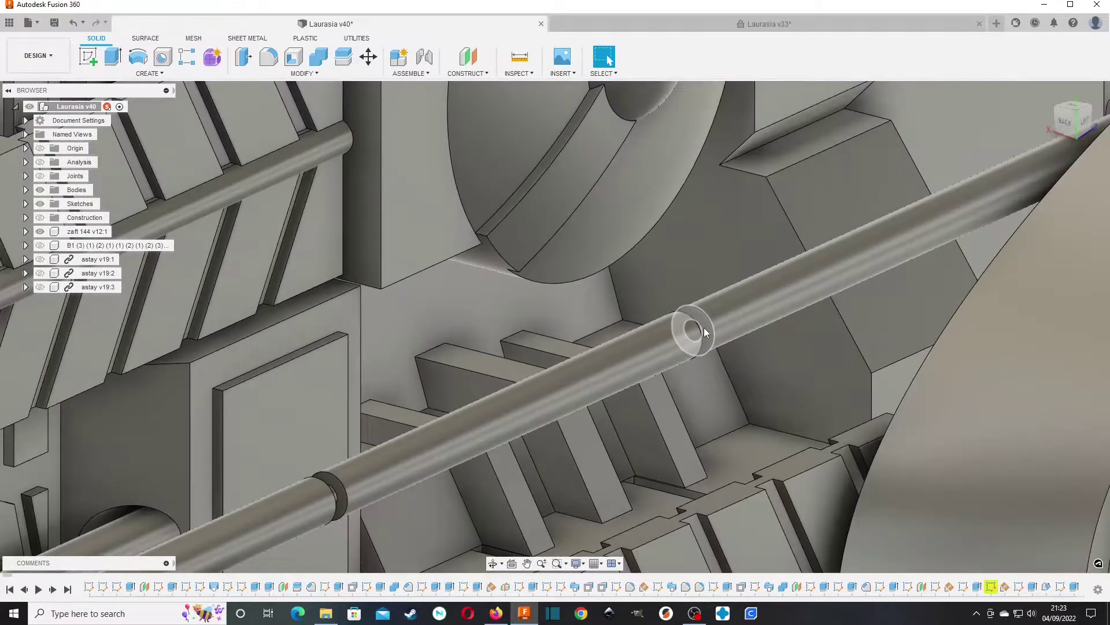
pyautogui.scroll(5, 704, 330)
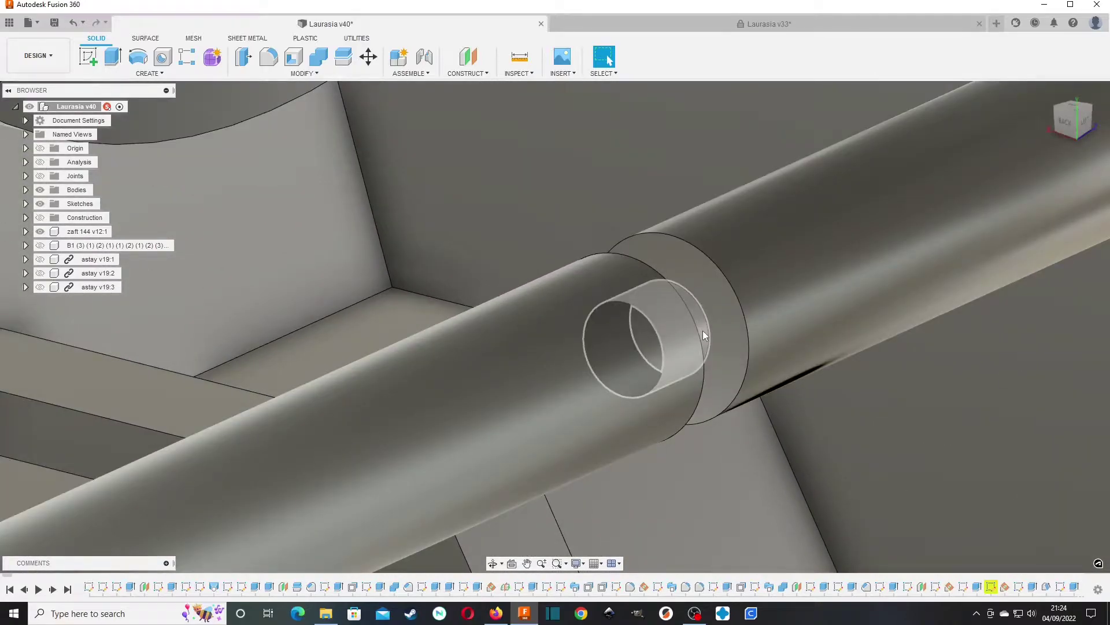
pyautogui.scroll(-6, 703, 331)
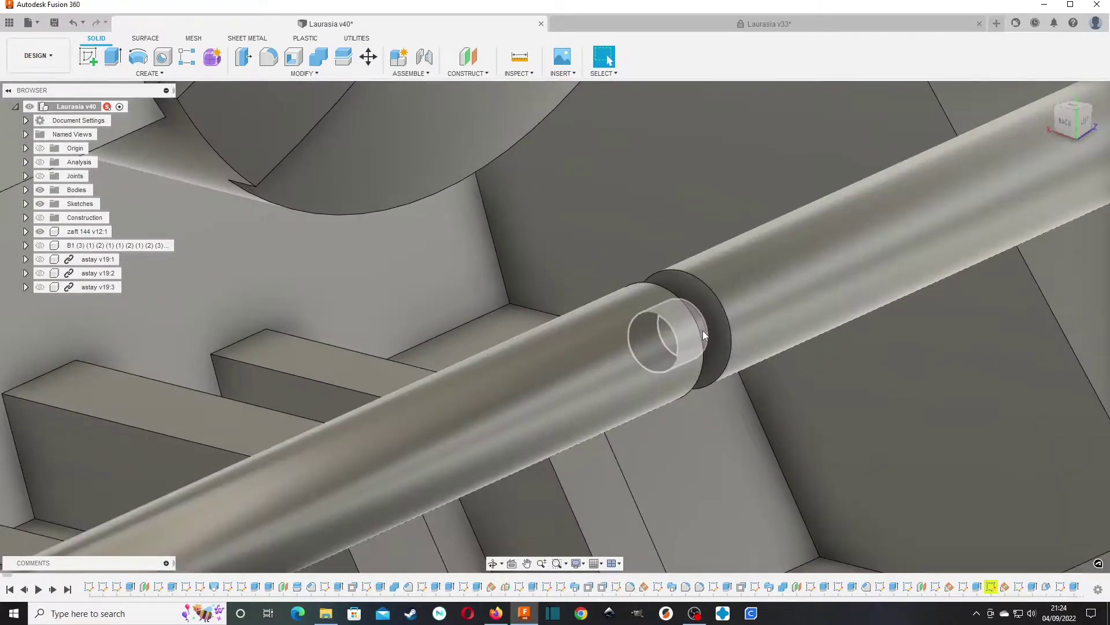
pyautogui.scroll(-5, 699, 335)
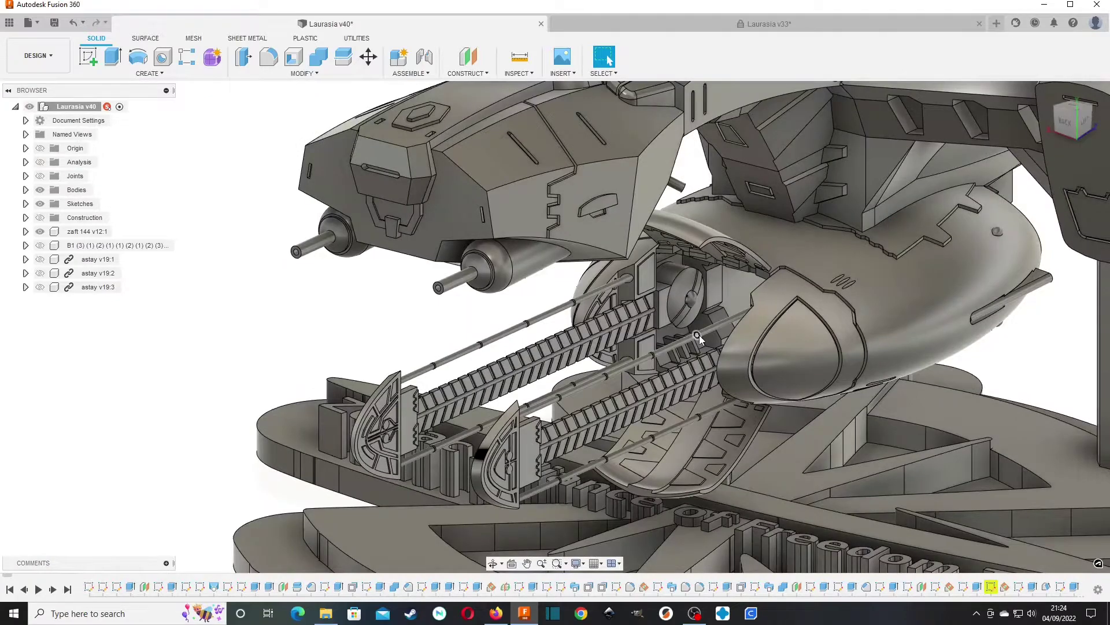
pyautogui.scroll(4, 699, 335)
pyautogui.scroll(-3, 643, 373)
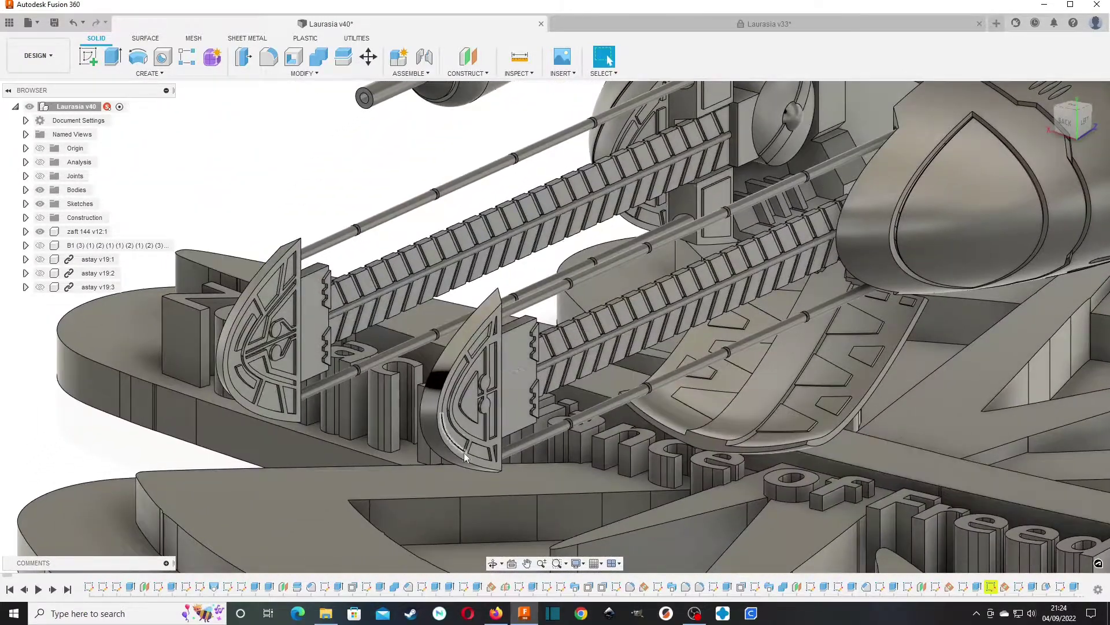
pyautogui.scroll(-2, 622, 356)
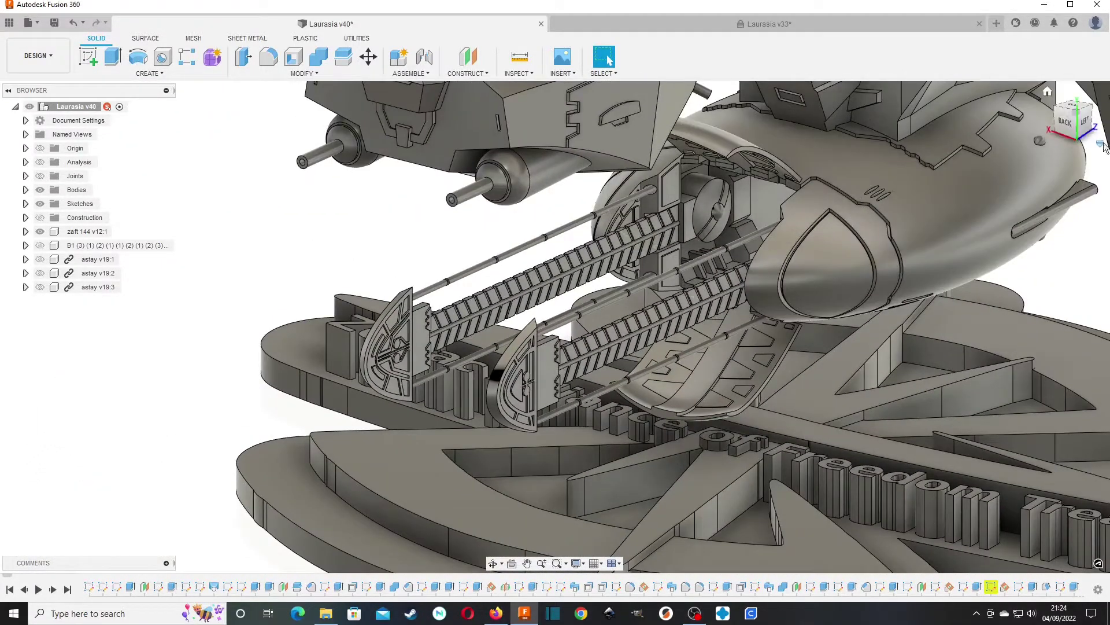
# Review the complete v40 ship on its stand from a raised three-quarter view between the back and left sides.
pyautogui.moveTo(1067, 123); pyautogui.dragTo(1041, 139)
pyautogui.scroll(-6, 842, 348)
pyautogui.moveTo(896, 318); pyautogui.dragTo(720, 329, button='middle')
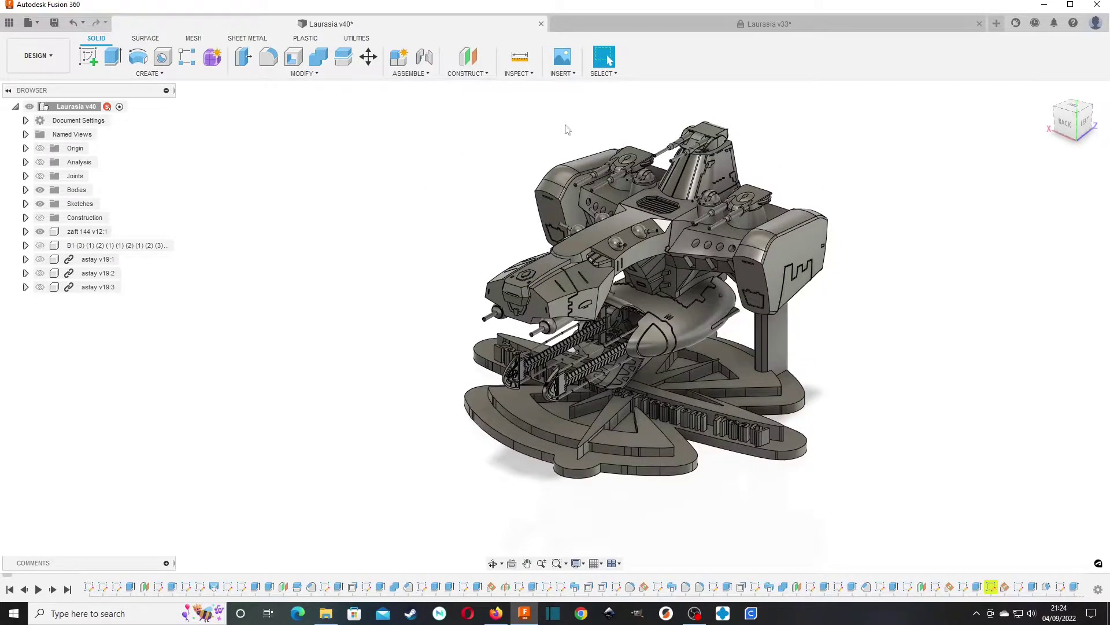
pyautogui.click(1077, 119)
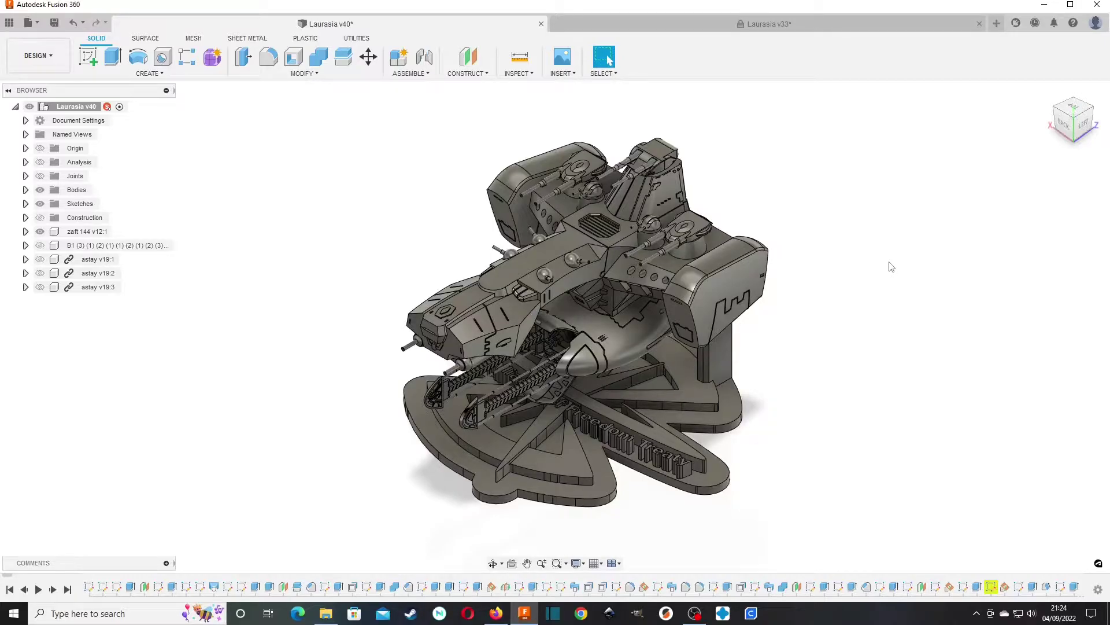
pyautogui.moveTo(894, 250); pyautogui.dragTo(848, 248, button='middle')
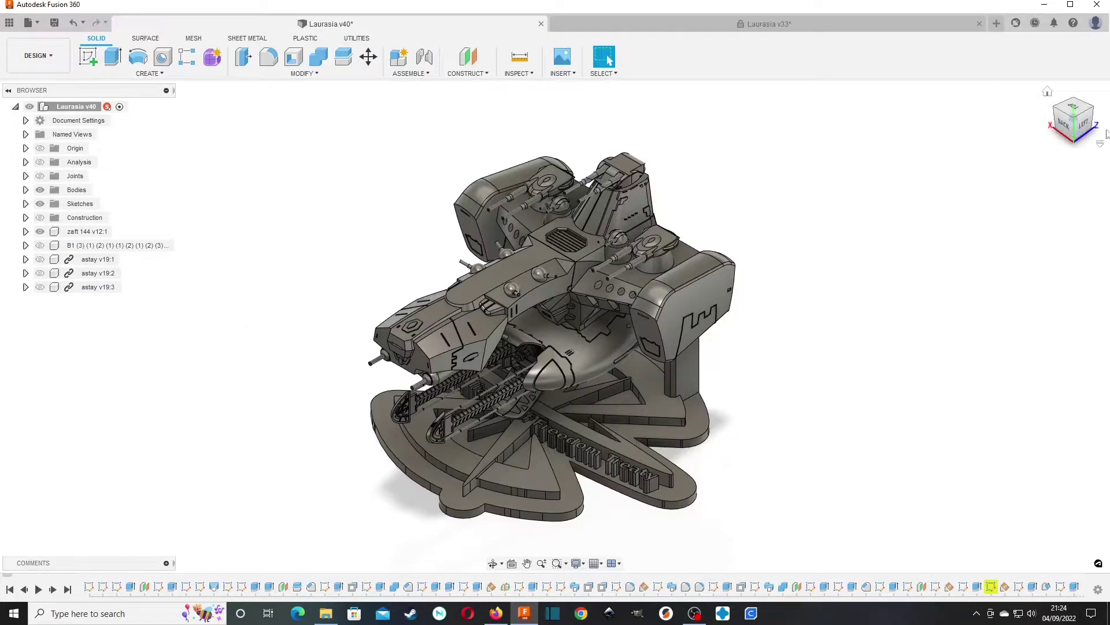
pyautogui.moveTo(1077, 133)
pyautogui.mouseDown()
pyautogui.moveTo(1050, 113)
pyautogui.moveTo(1018, 127)
pyautogui.moveTo(1044, 110)
pyautogui.moveTo(1069, 122)
pyautogui.moveTo(1073, 142)
pyautogui.mouseUp()
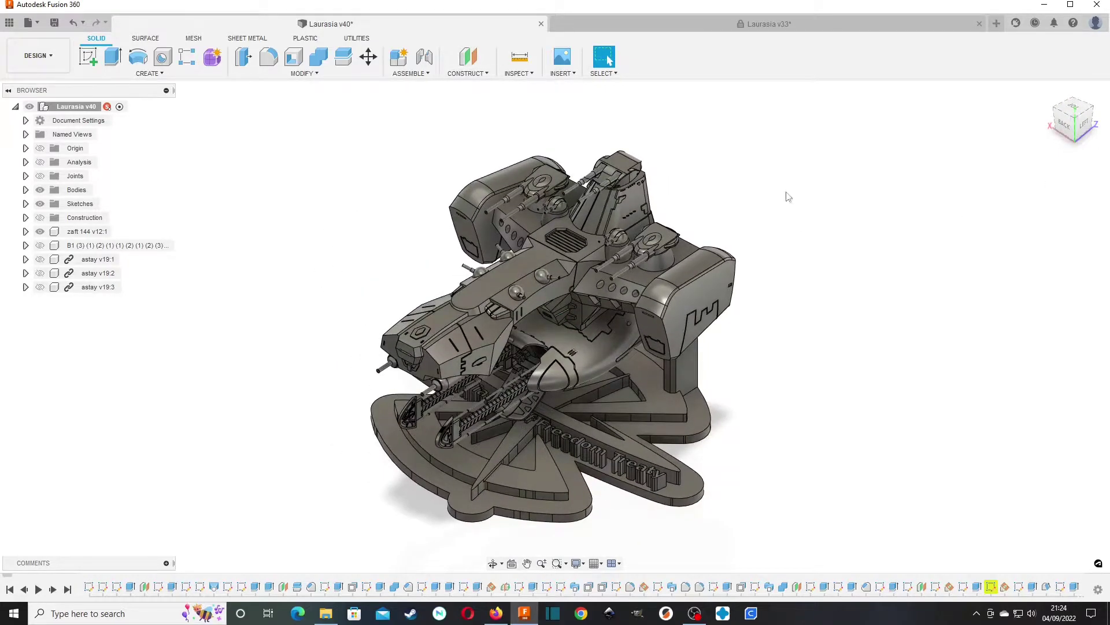